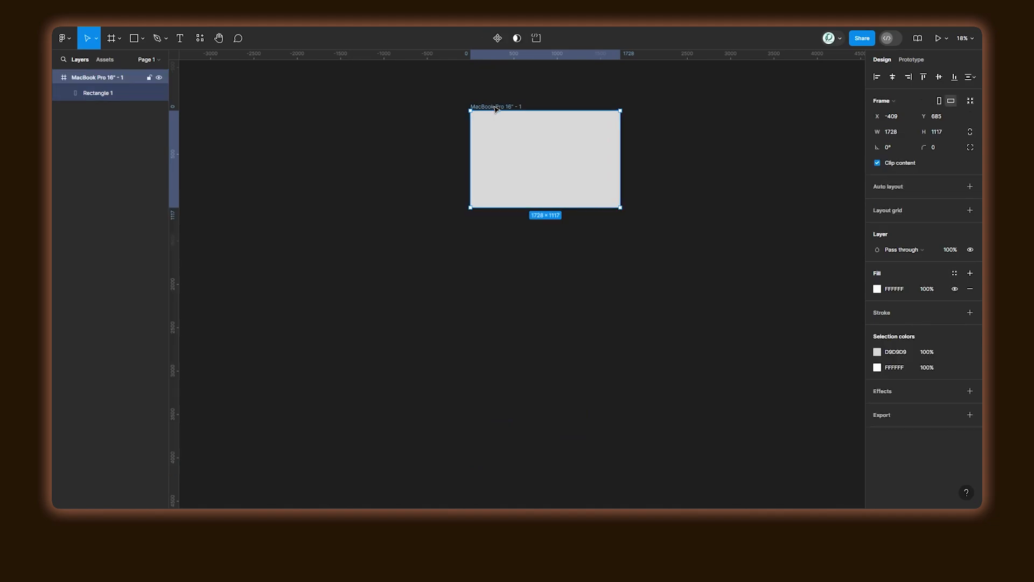
- Turn off Clip content on the MacBook Pro frame and set the tall background rectangle's fill to 272727
left_click(877, 163)
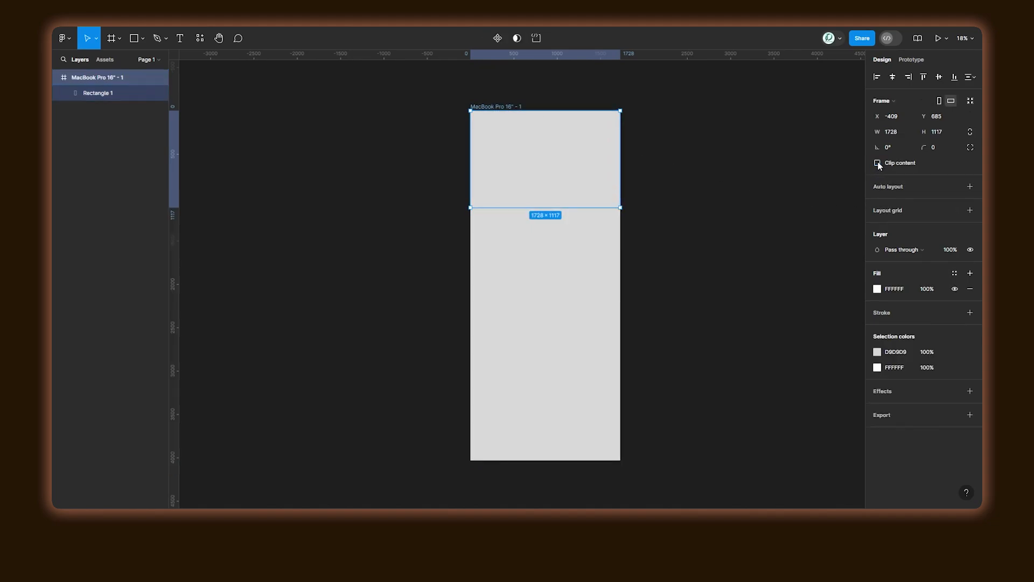
left_click(785, 180)
double_click(591, 277)
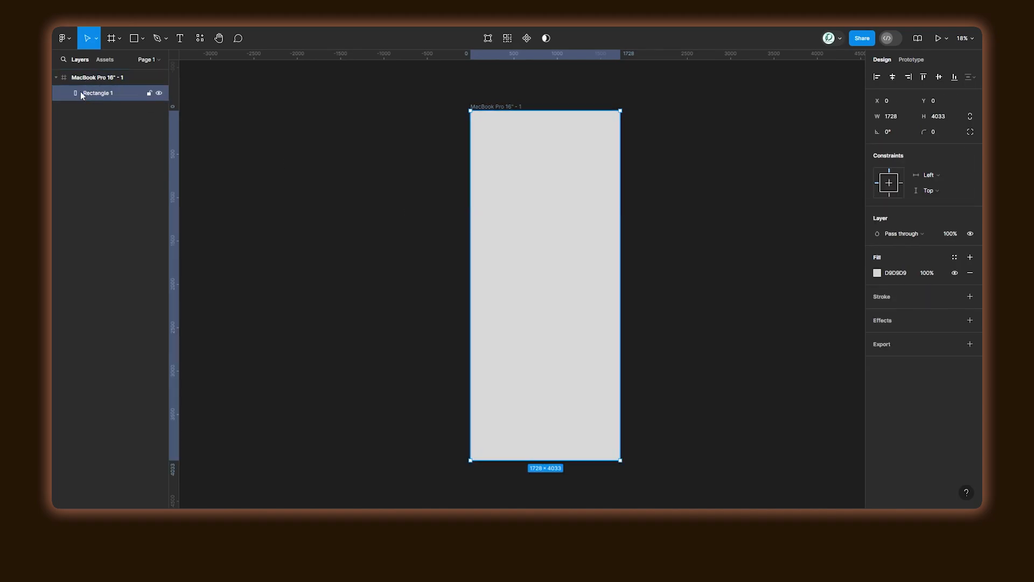
left_click(877, 273)
left_click_drag(754, 286, 670, 357)
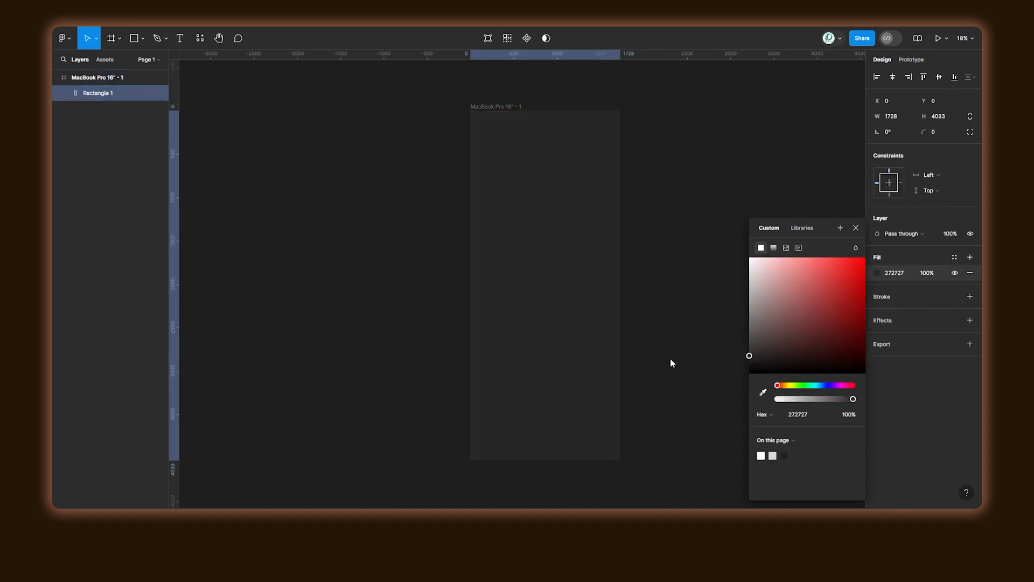
left_click(856, 228)
left_click(682, 197)
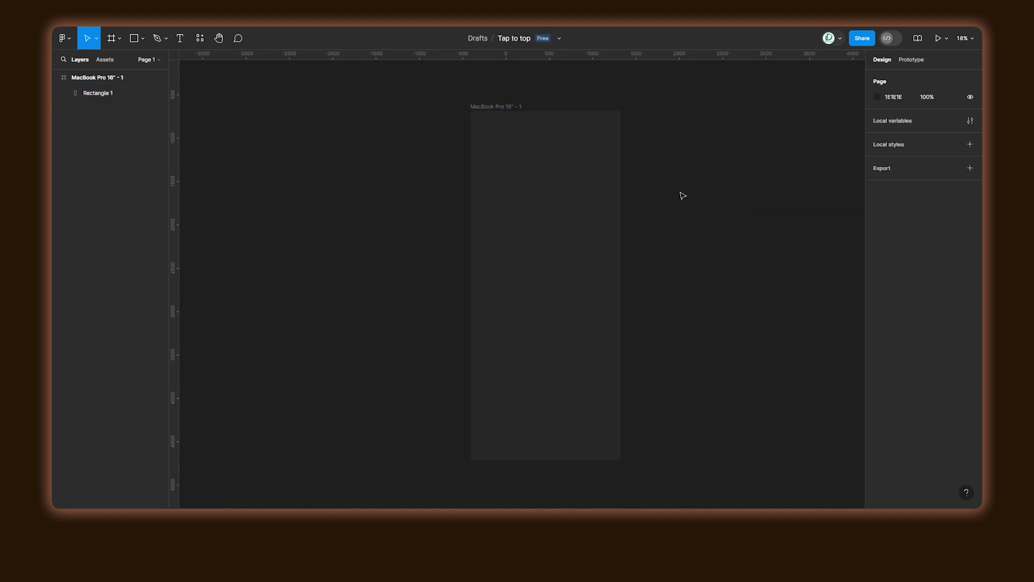
- Add the text "Main Website" near the upper-left corner of the frame
scroll(519, 158, "up", 3)
scroll(519, 157, "up", 5)
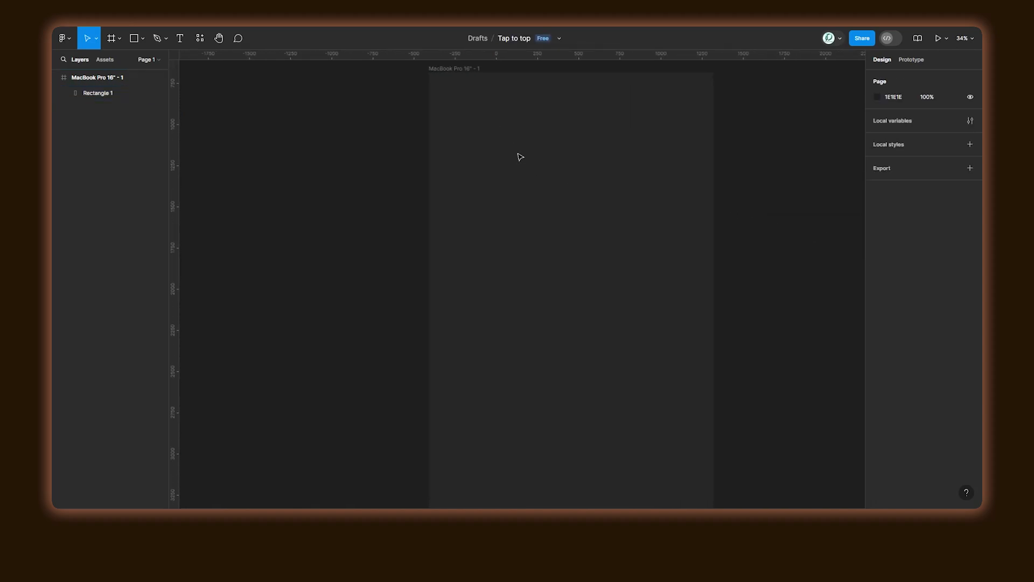
scroll(486, 215, "up", 2)
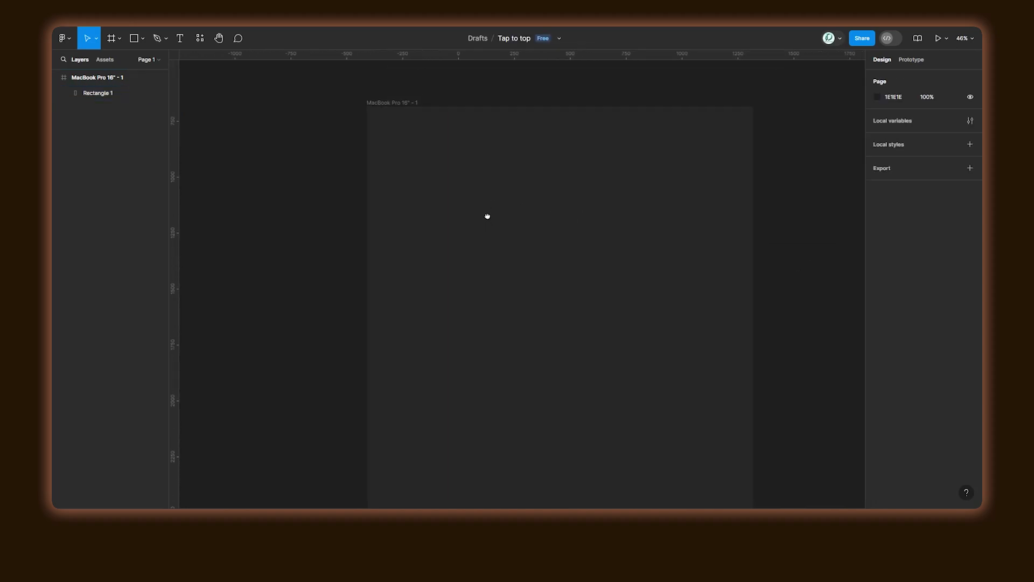
left_click(405, 104)
key("t")
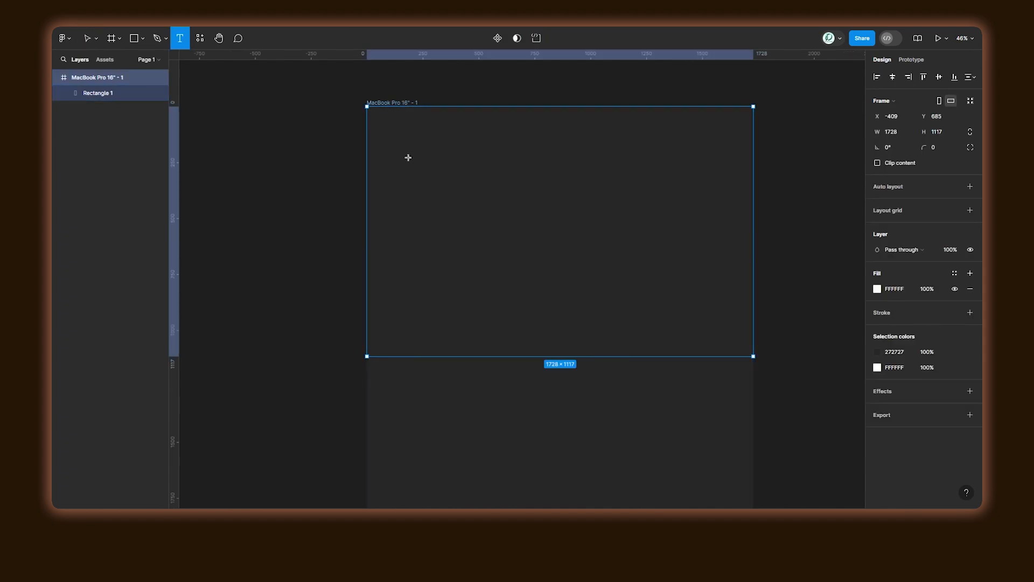
left_click(408, 157)
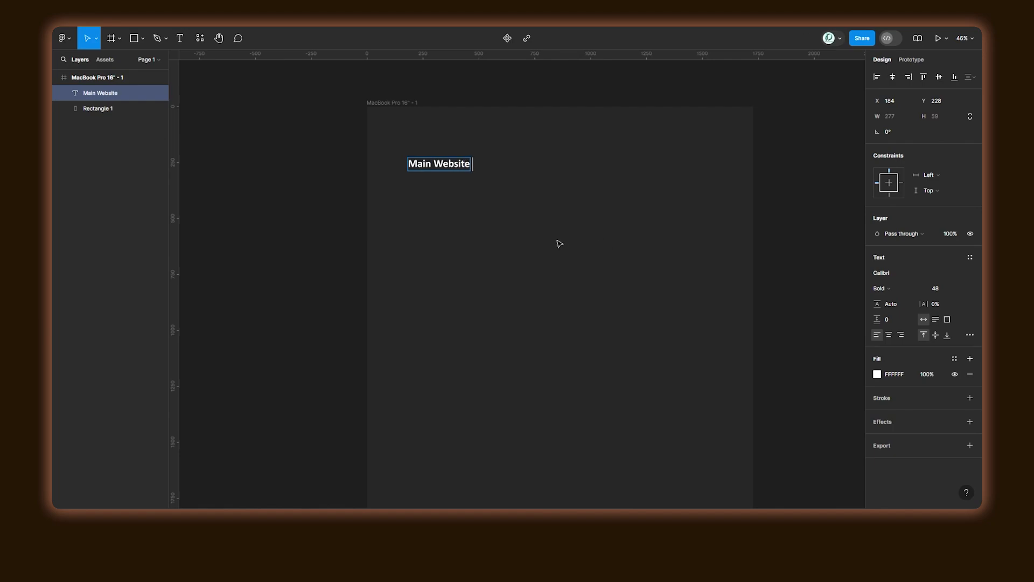
key("Escape")
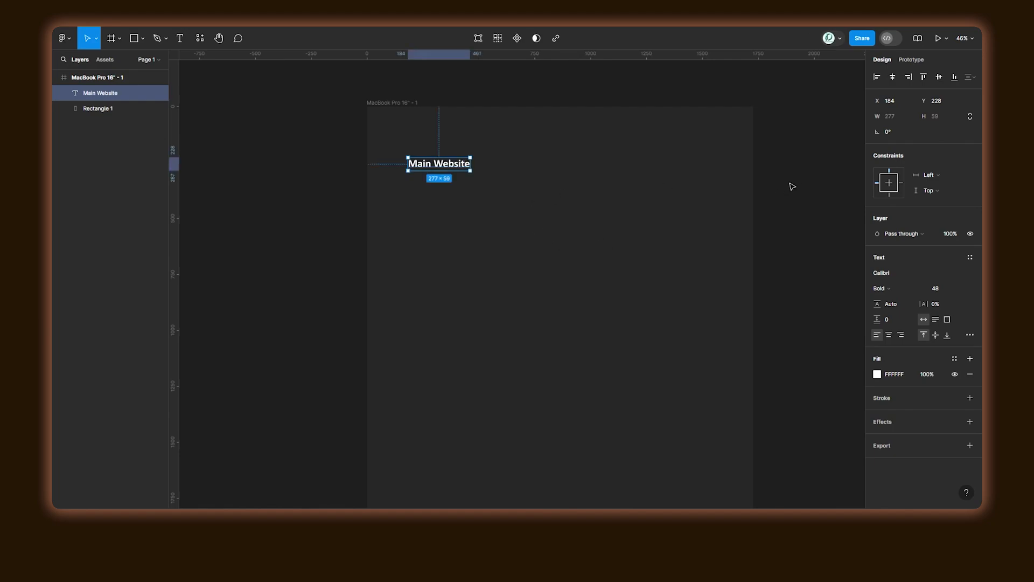
- Format the "Main Website" text as Poppins Medium, size 64
left_click(897, 271)
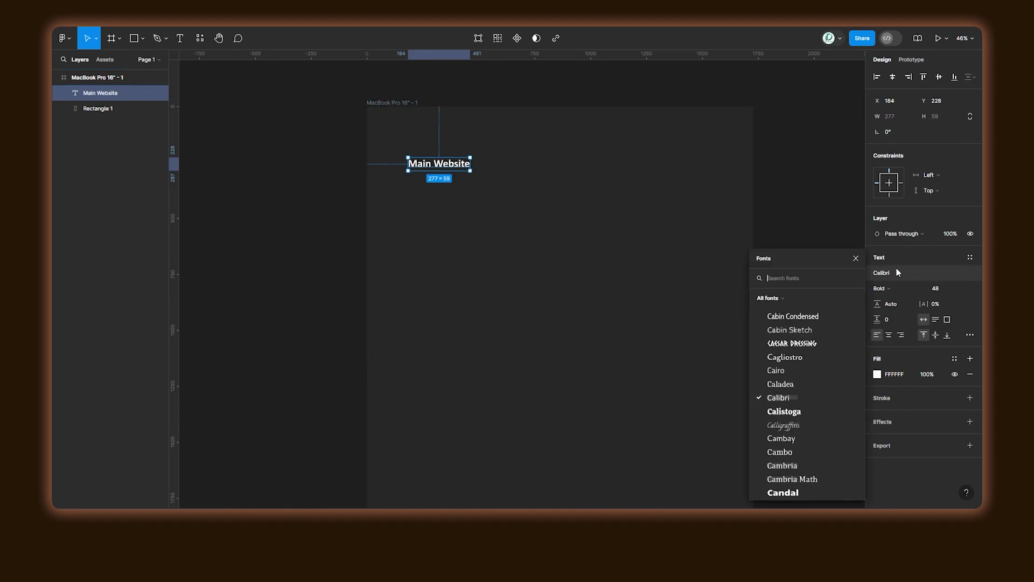
type("popp")
key("Return")
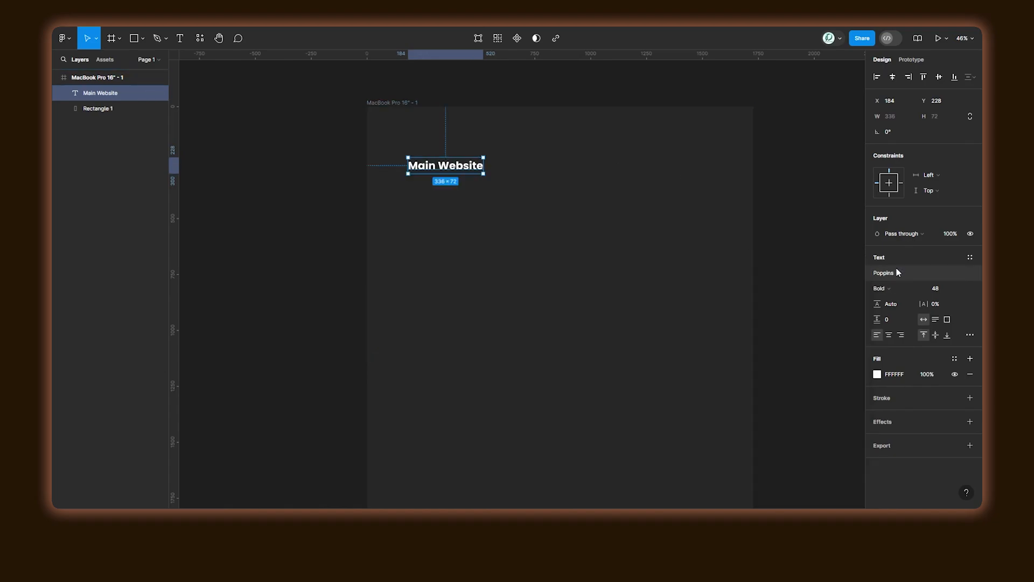
left_click(918, 290)
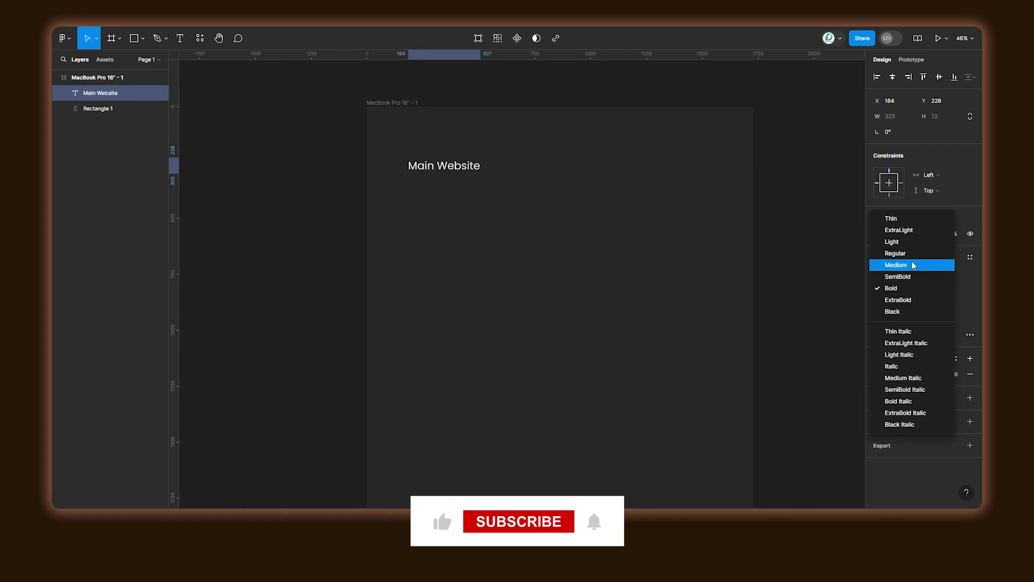
left_click(915, 265)
left_click(969, 289)
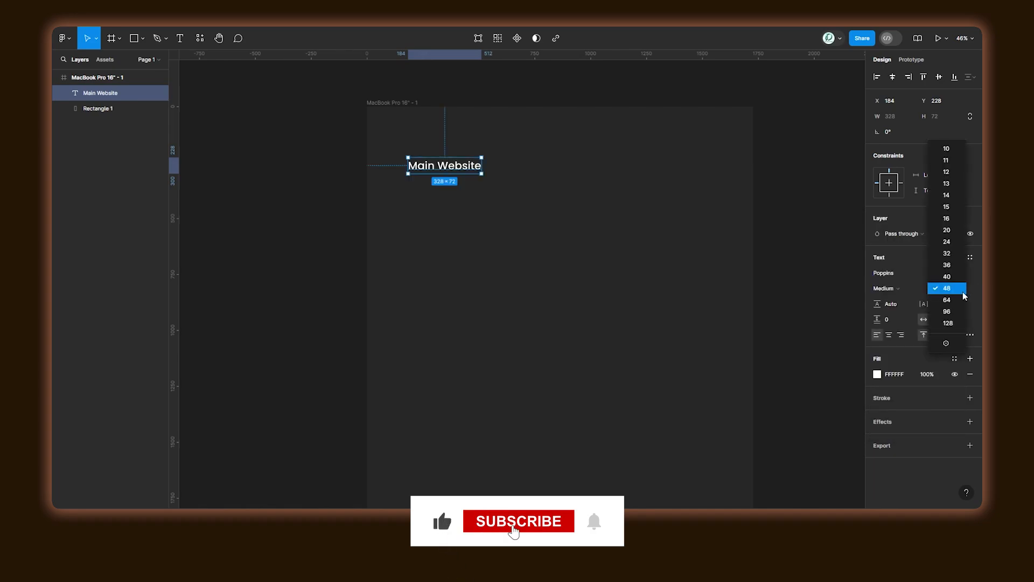
left_click(946, 296)
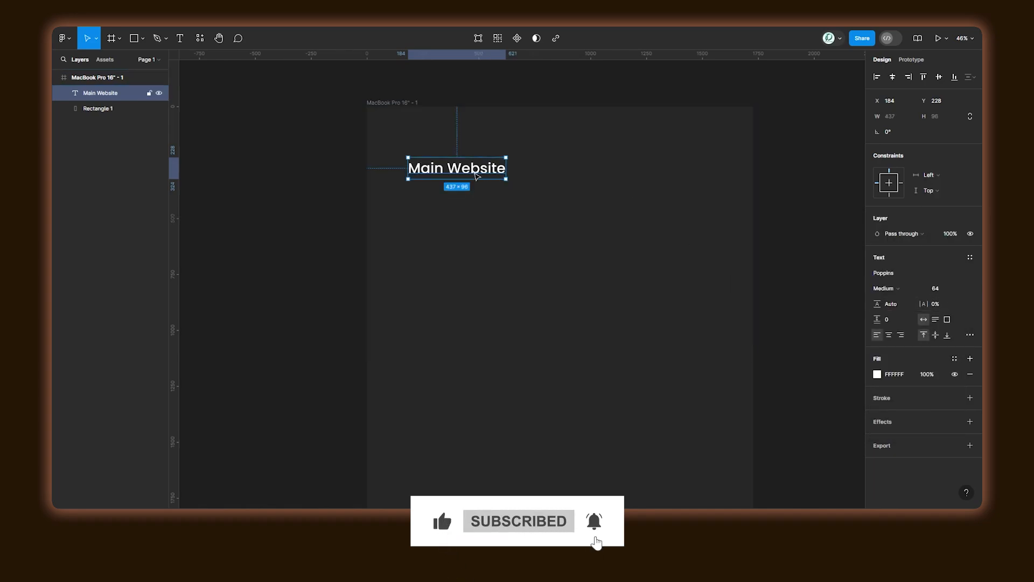
- Move the heading slightly lower, duplicate it directly beneath, and change the copy's text to "Lorum ipsum"
left_click_drag(457, 172, 455, 221)
double_click(454, 217)
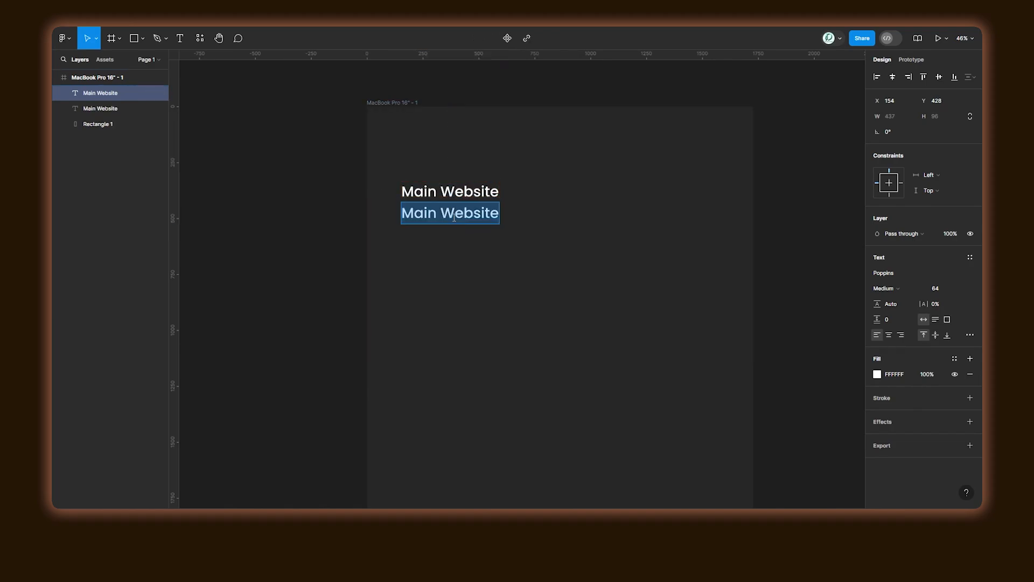
type("Lorum")
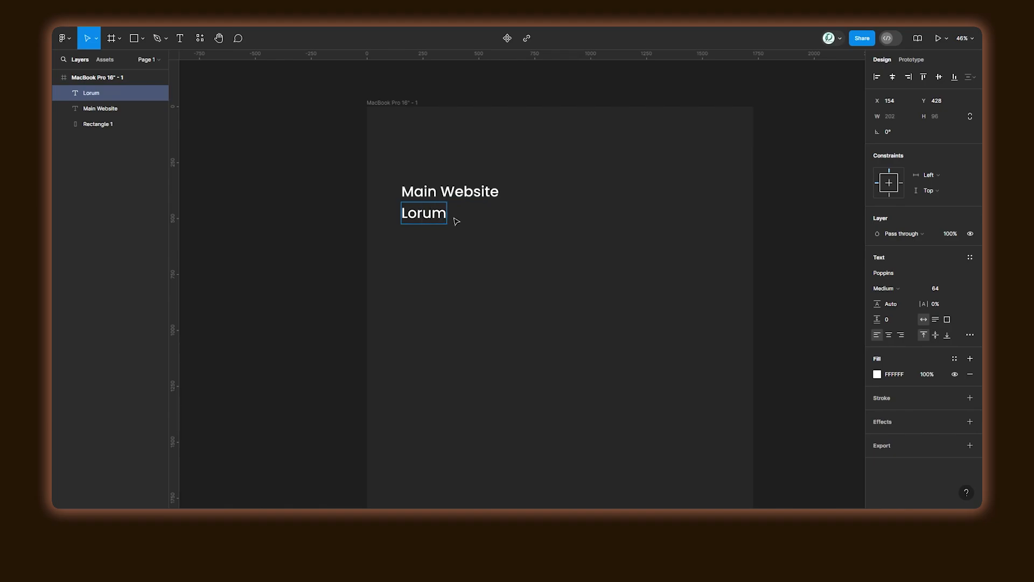
type(" ipsum")
key("Escape")
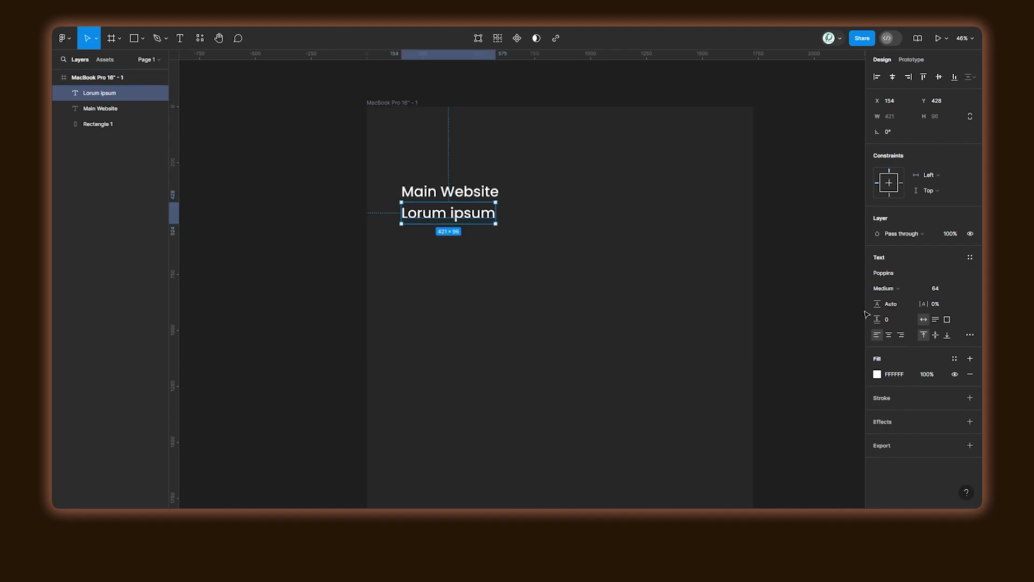
- Set the "Lorum ipsum" text to Regular weight and size 36
left_click(914, 291)
left_click(916, 277)
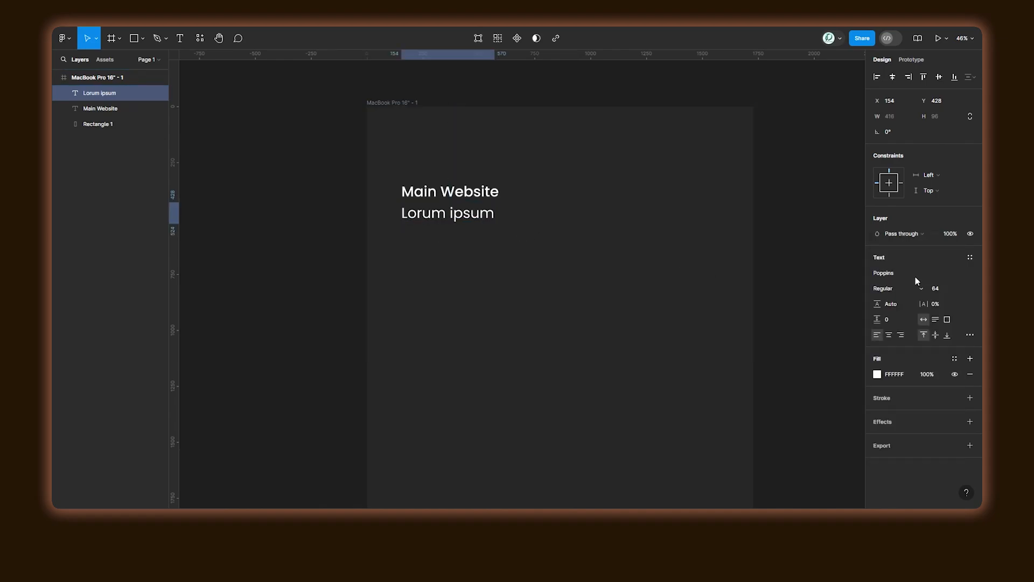
left_click(964, 288)
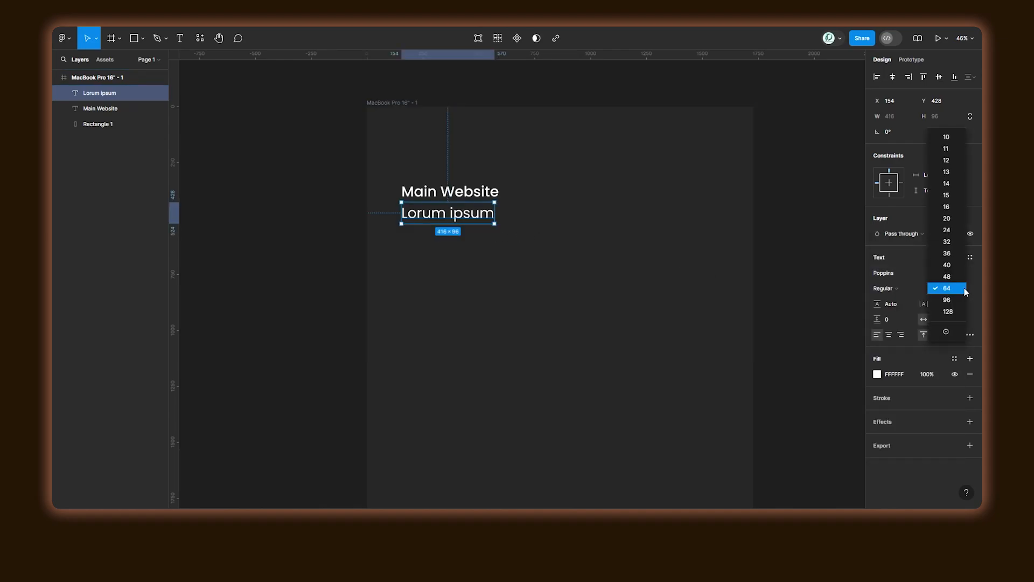
left_click(958, 253)
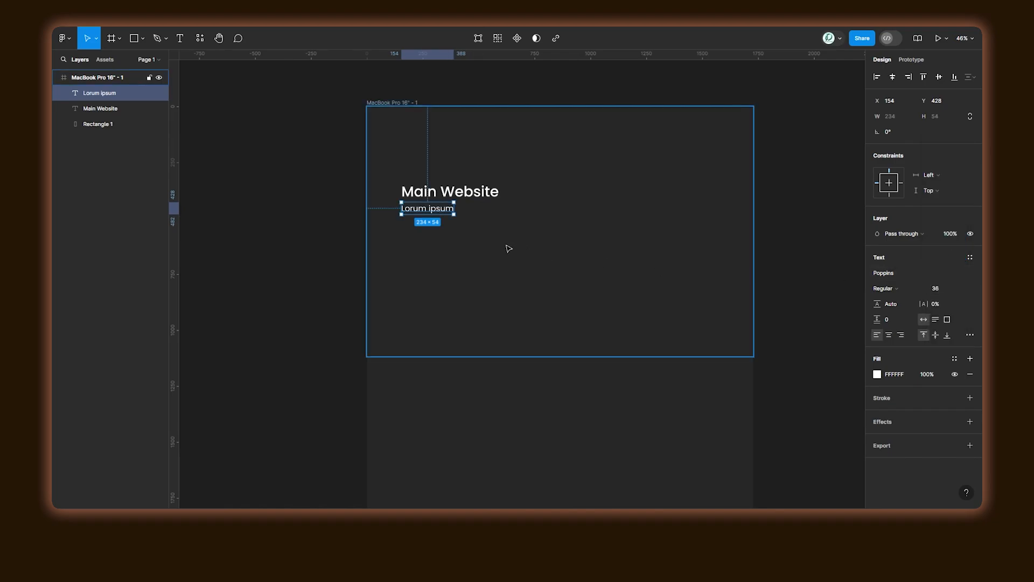
left_click(799, 222)
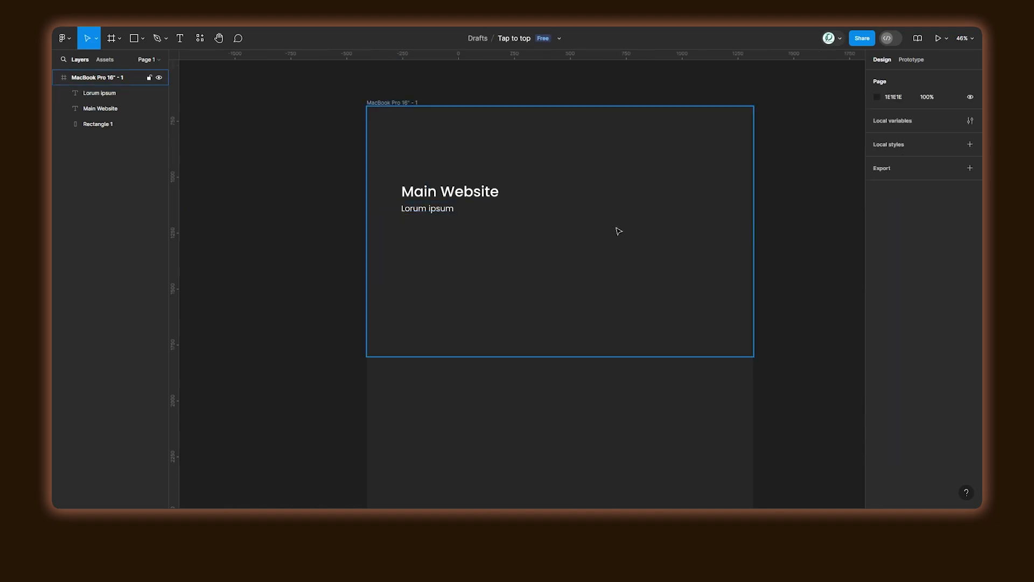
- Draw a rectangle about 780 × 550 in the frame's right half and centre it vertically in the frame
key("r")
left_click_drag(555, 160, 730, 285)
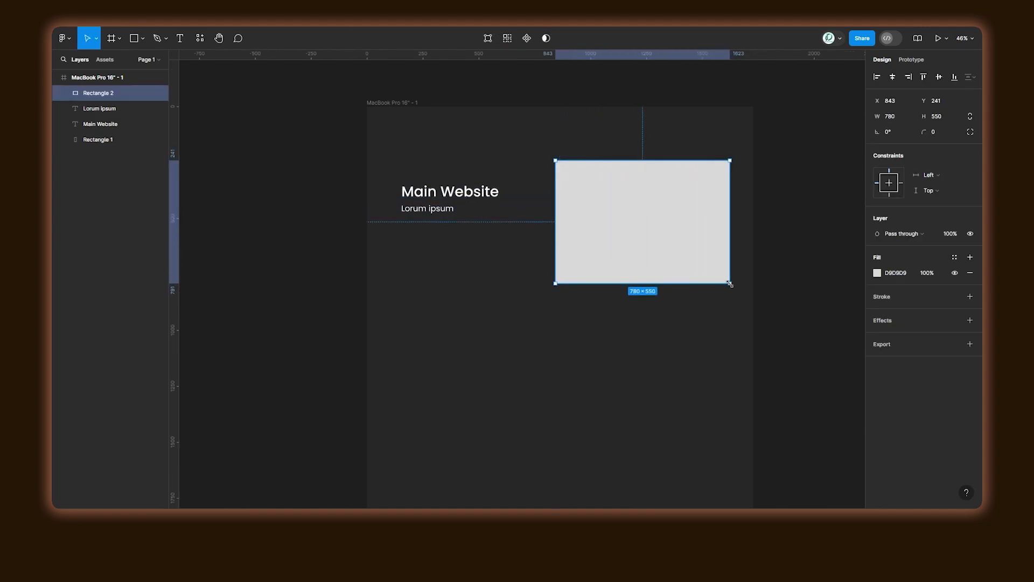
left_click(939, 78)
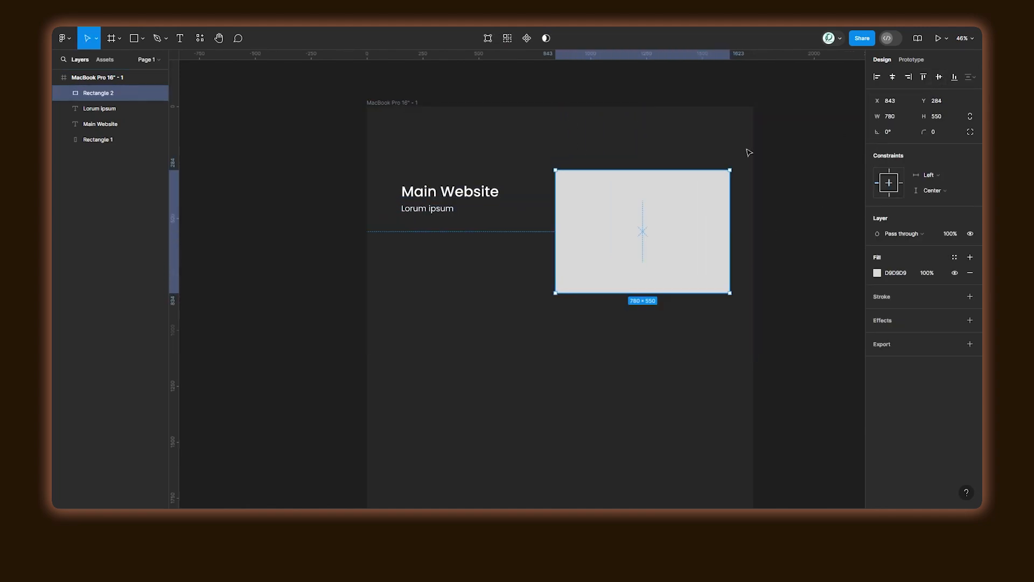
- Group the "Main Website" and "Lorum ipsum" texts and centre the group vertically in the frame
left_click(451, 194)
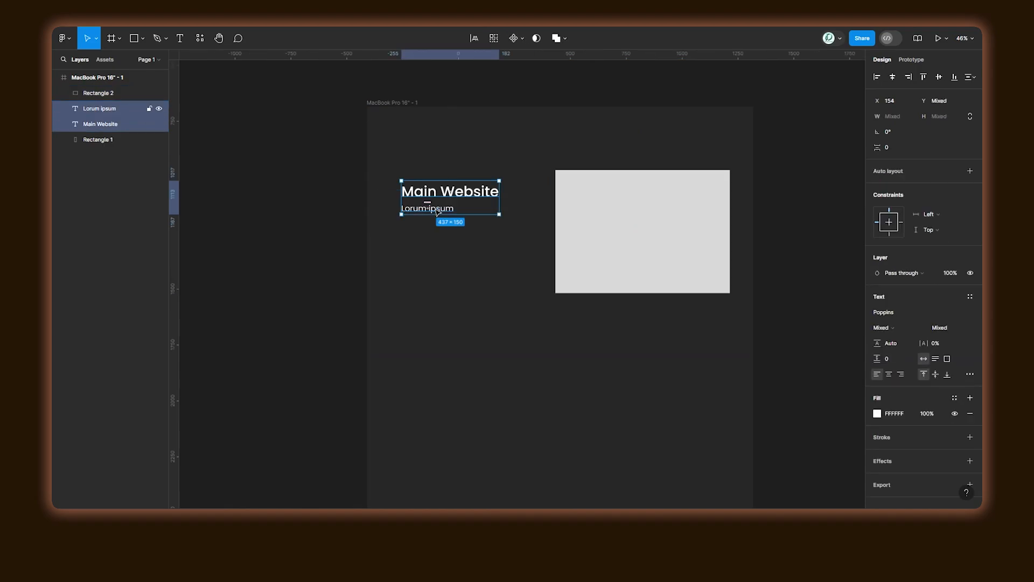
left_click(433, 210, "shift")
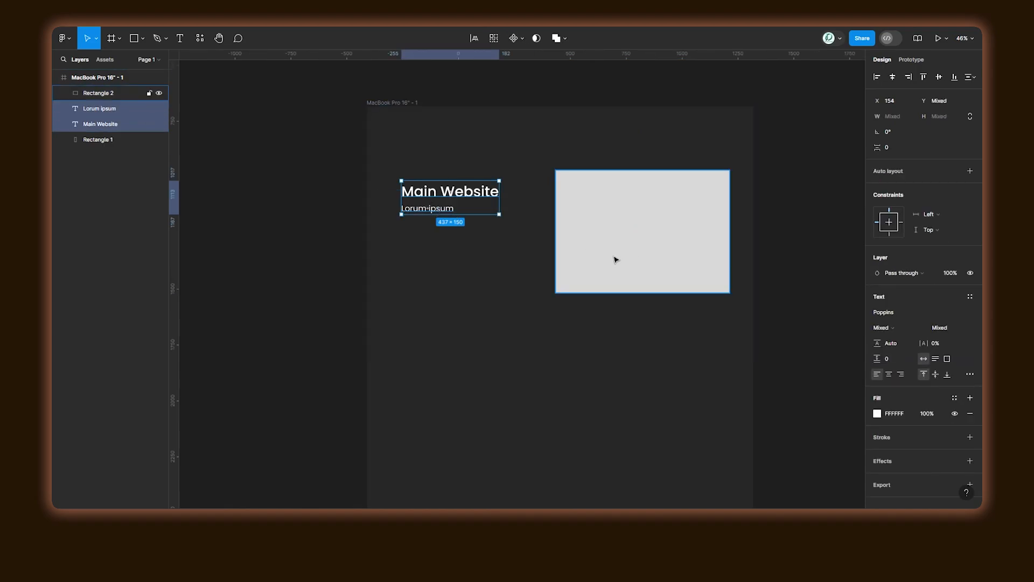
key("ctrl+g")
left_click(939, 78)
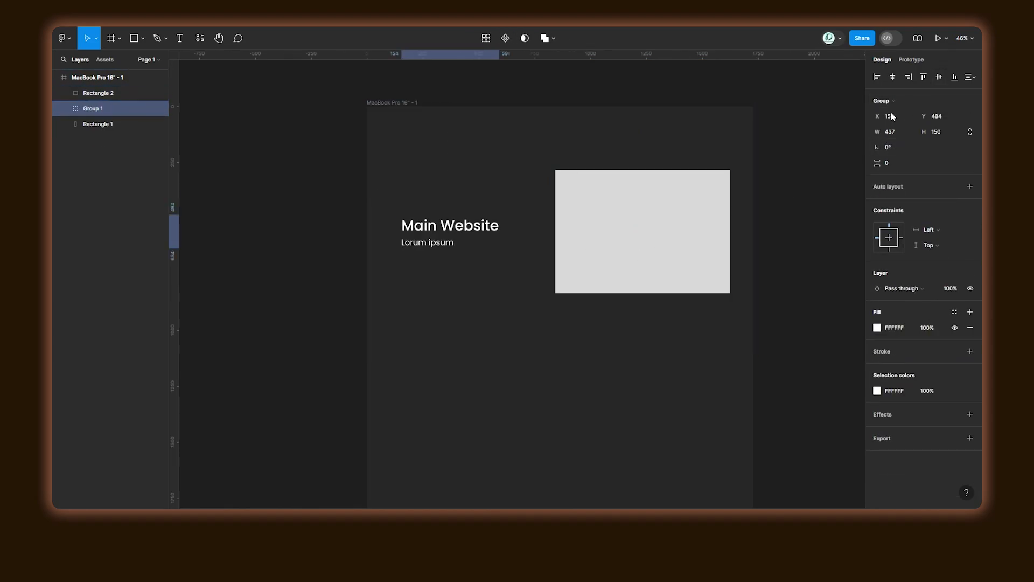
left_click(770, 159)
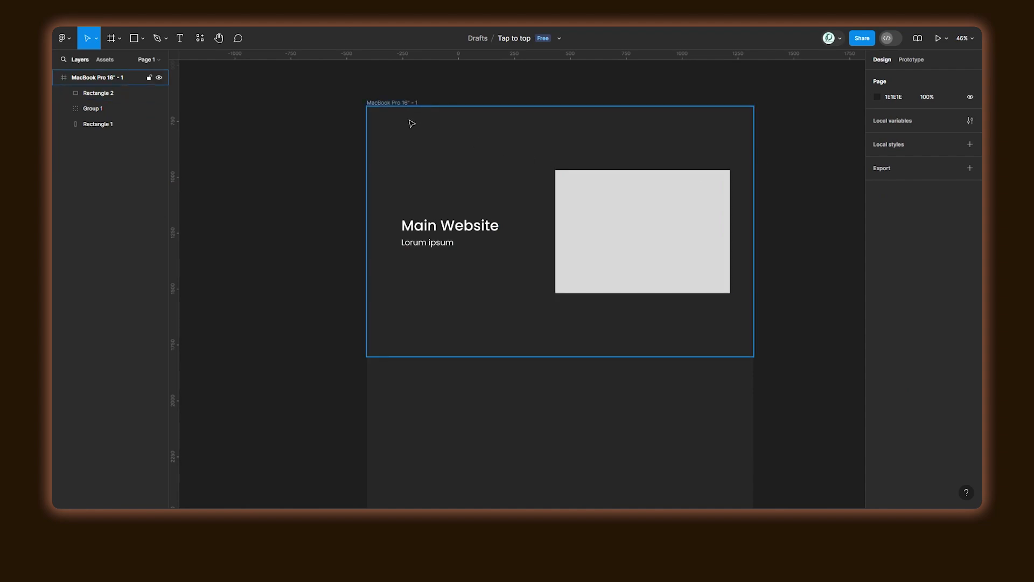
- Draw a full-width header bar about 1728 × 135 along the frame's top edge and fill it with 000000
key("r")
left_click_drag(366, 106, 756, 138)
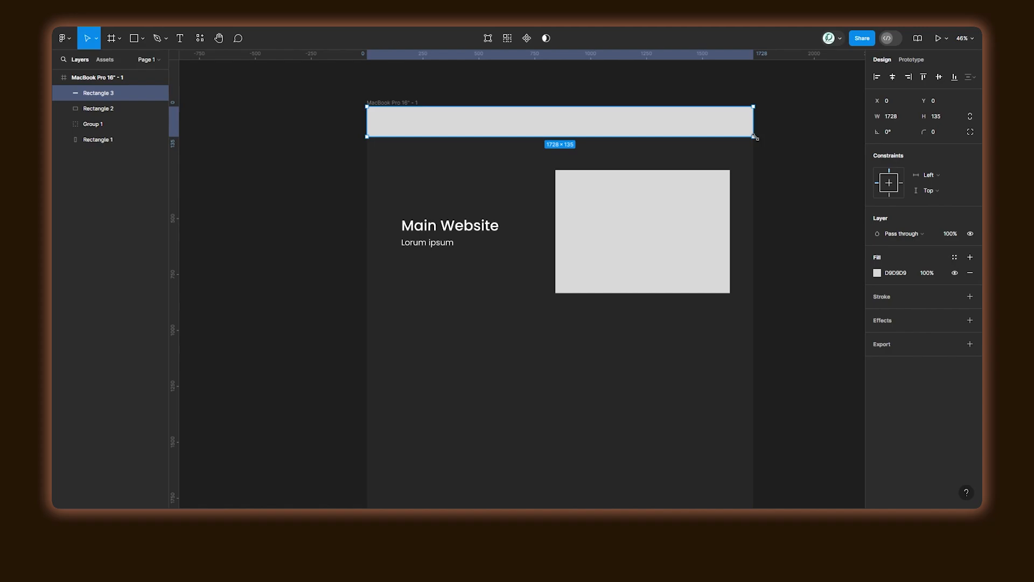
left_click(877, 274)
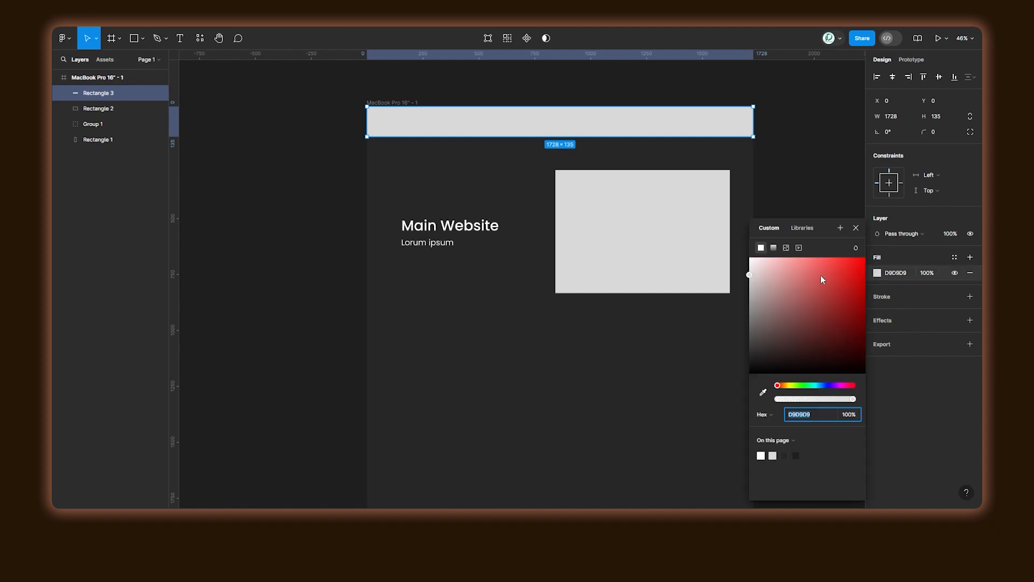
left_click_drag(819, 274, 632, 411)
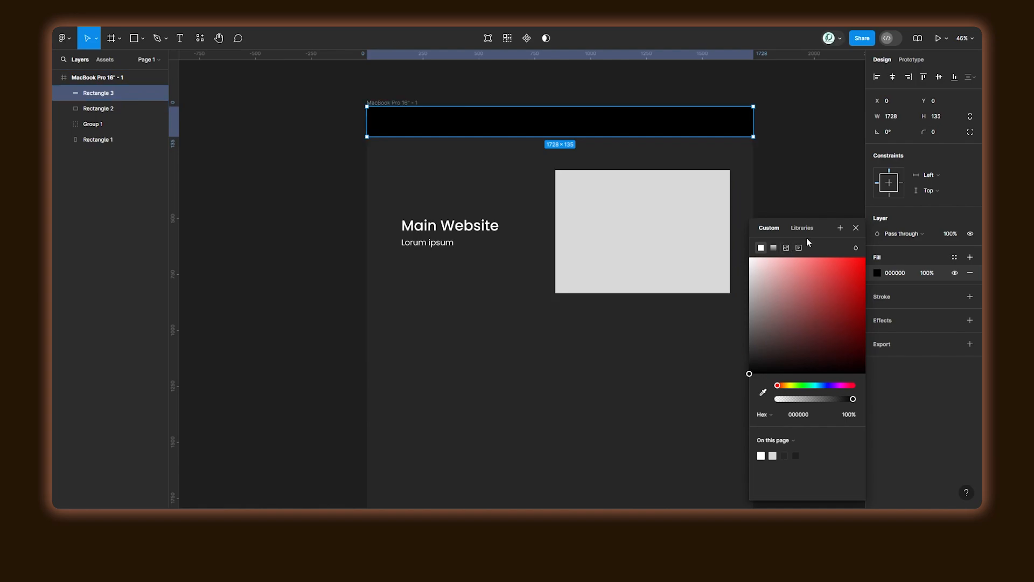
left_click(856, 228)
left_click(819, 212)
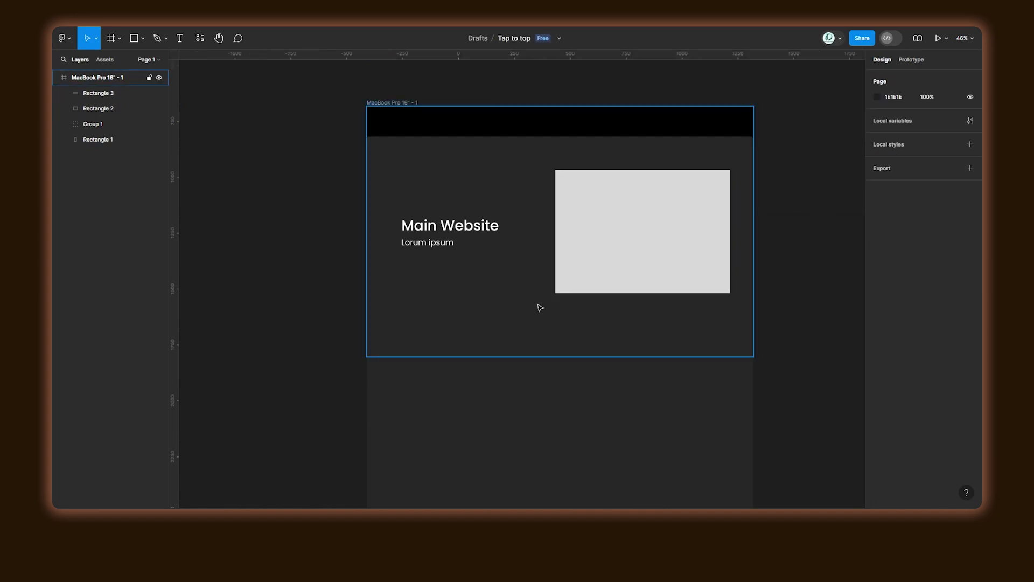
- Draw a button rectangle about 224 × 65 below the "Lorum ipsum" text
scroll(526, 329, "down", 1)
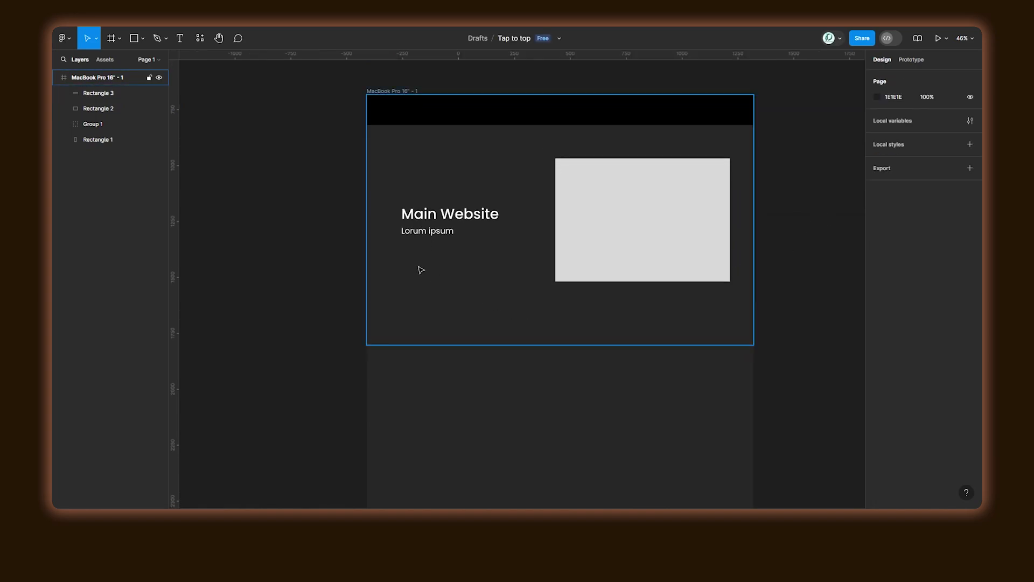
key("r")
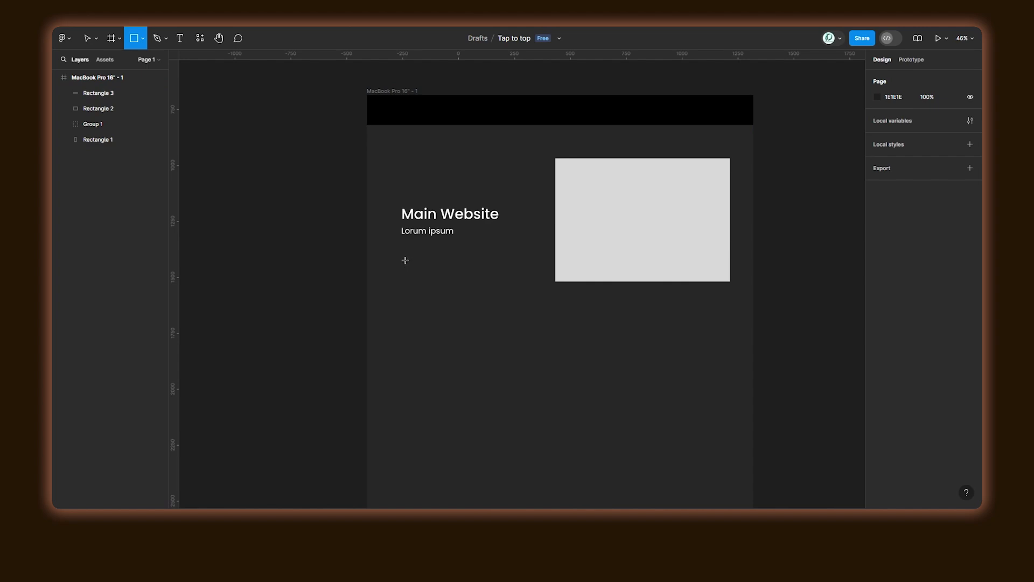
scroll(405, 260, "up", 5)
left_click_drag(405, 255, 537, 293)
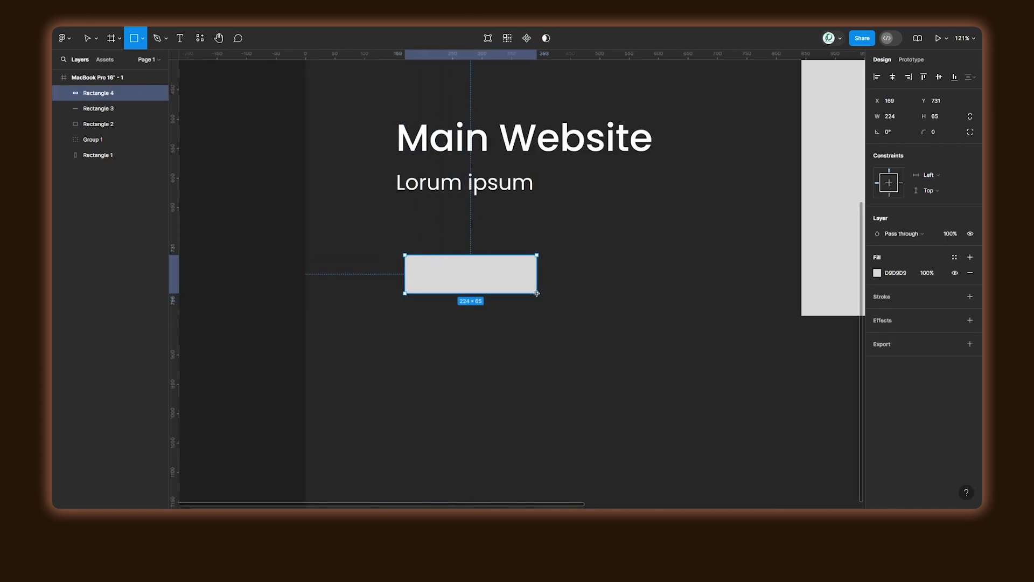
- Align the button rectangle with the texts' left edge and place a duplicate beside it at X 432
mouse_move(469, 284)
left_mouse_down()
mouse_move(648, 278)
mouse_move(593, 283)
left_mouse_up()
left_click(510, 281, "shift")
left_click(605, 288)
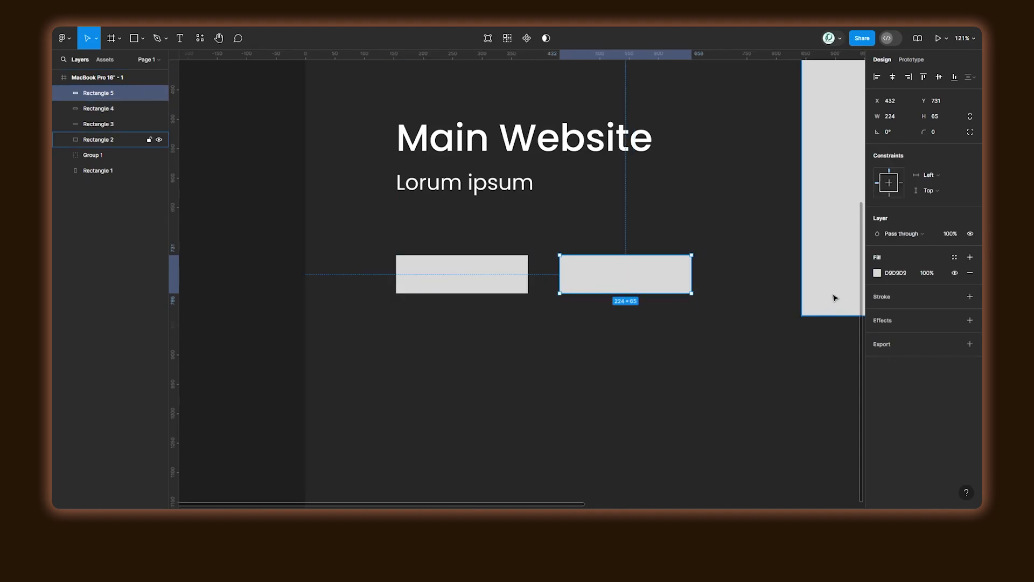
- Fill the second button rectangle with 00CBE7 and the first button rectangle with 666666
left_click(877, 272)
left_click(818, 386)
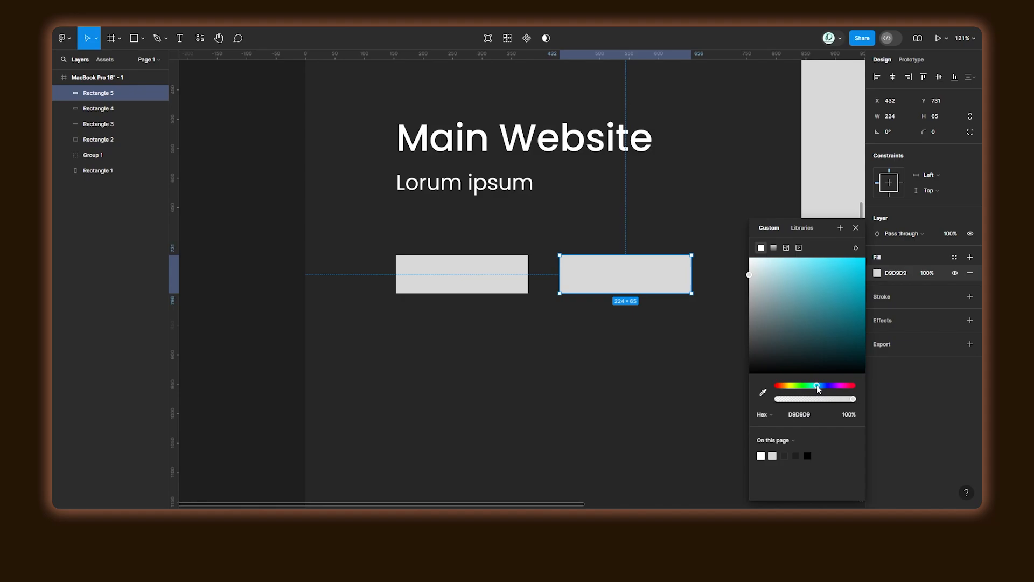
left_click_drag(824, 329, 884, 259)
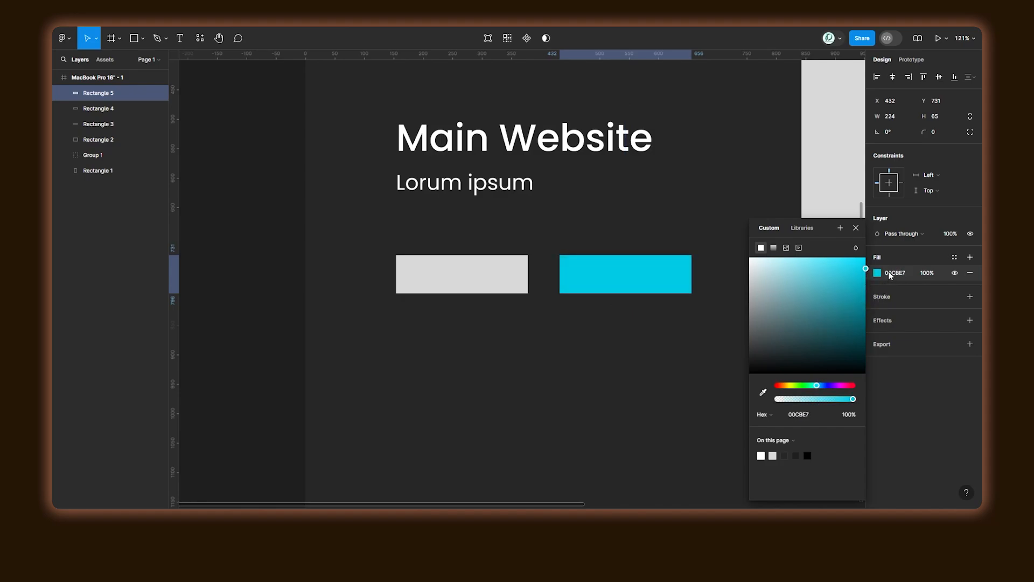
left_click(503, 283)
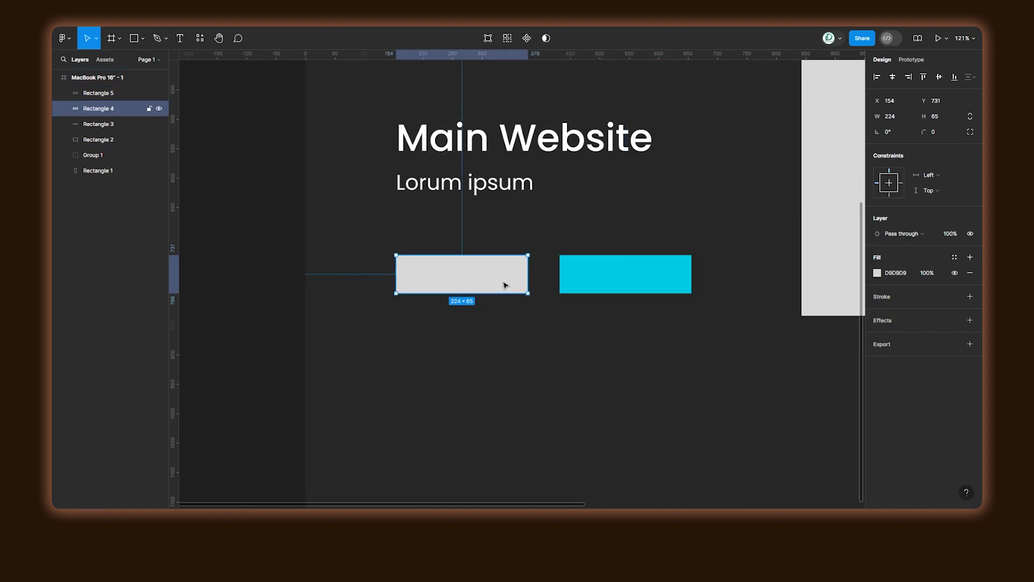
left_click(877, 273)
left_click_drag(799, 320, 710, 330)
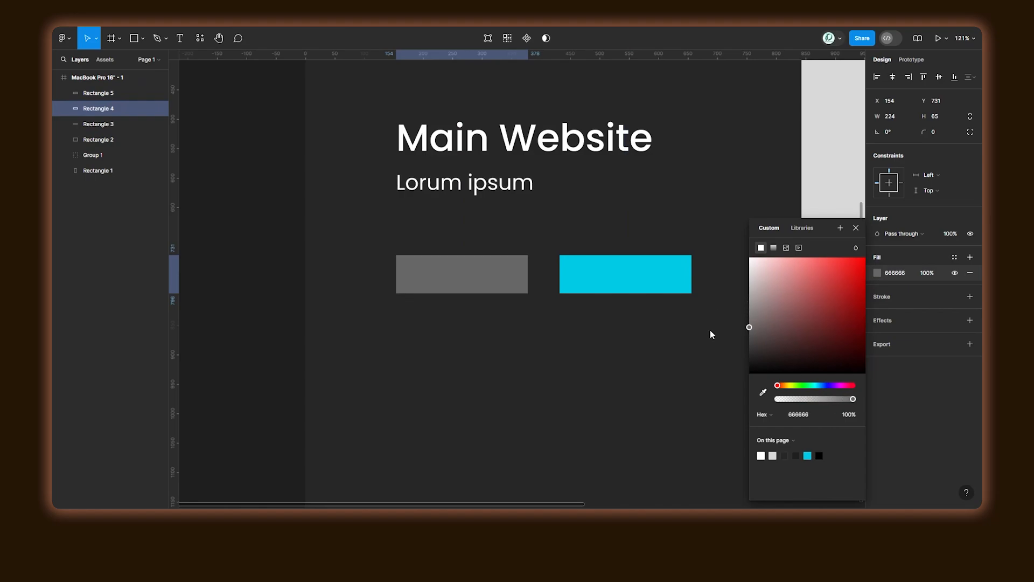
- Round the corners of both button rectangles to a radius of 37
left_click(641, 290, "shift")
left_click_drag(923, 132, 81, 132)
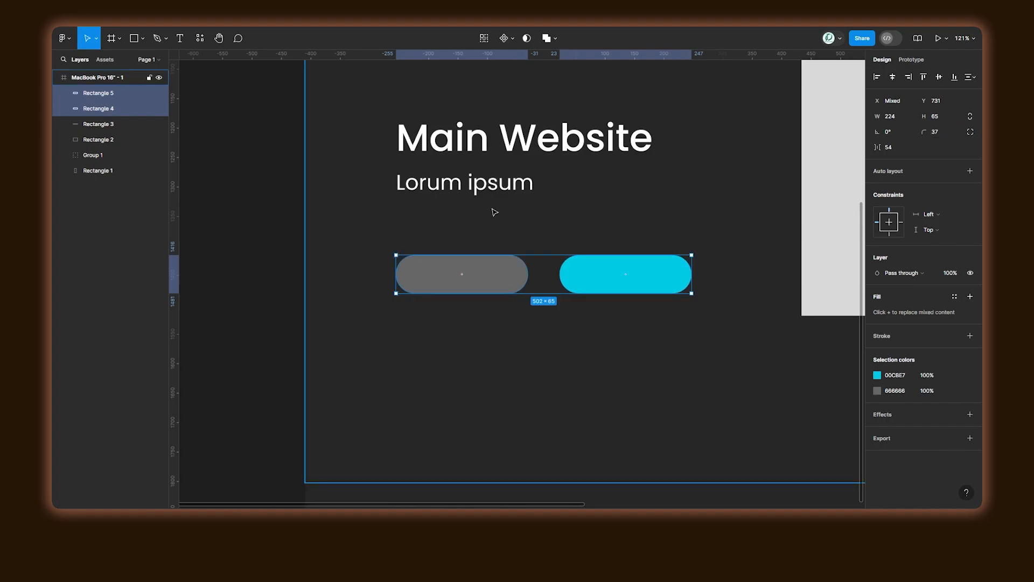
left_click(288, 212)
- Draw a full-width section rectangle about 1728 × 623 directly below the hero area, at Y 1117
scroll(252, 210, "down", 5)
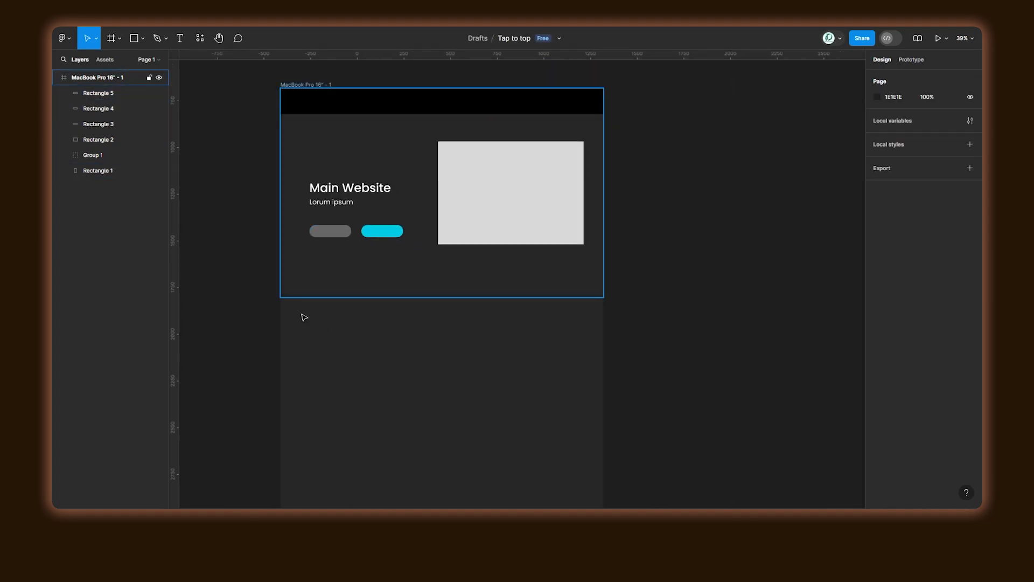
key("r")
left_click_drag(280, 296, 604, 415)
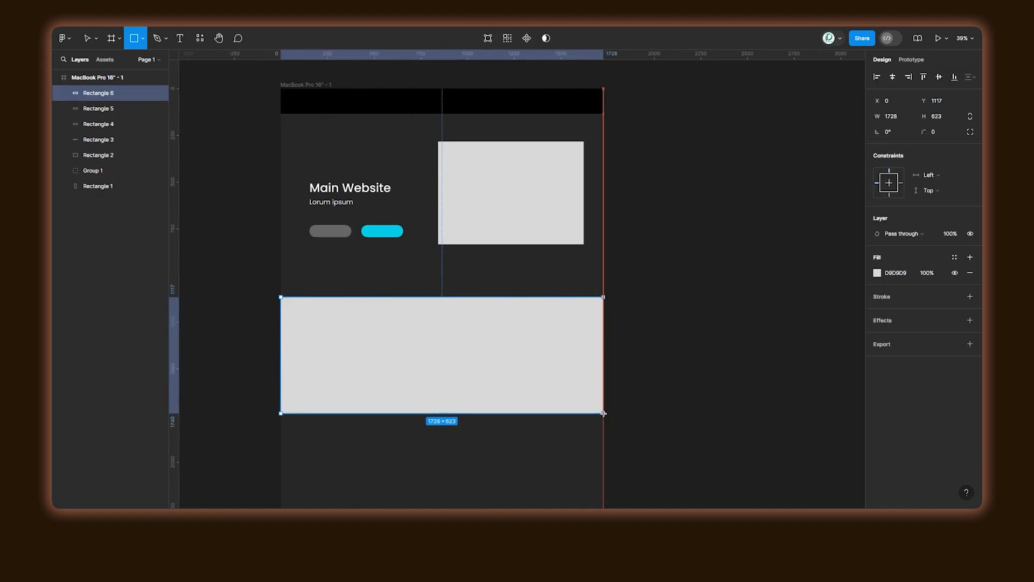
- Duplicate the section rectangle three times, stacking the copies edge to edge below it at Y 1740 through 2986
scroll(619, 402, "down", 3)
scroll(628, 385, "down", 3)
scroll(640, 341, "down", 3)
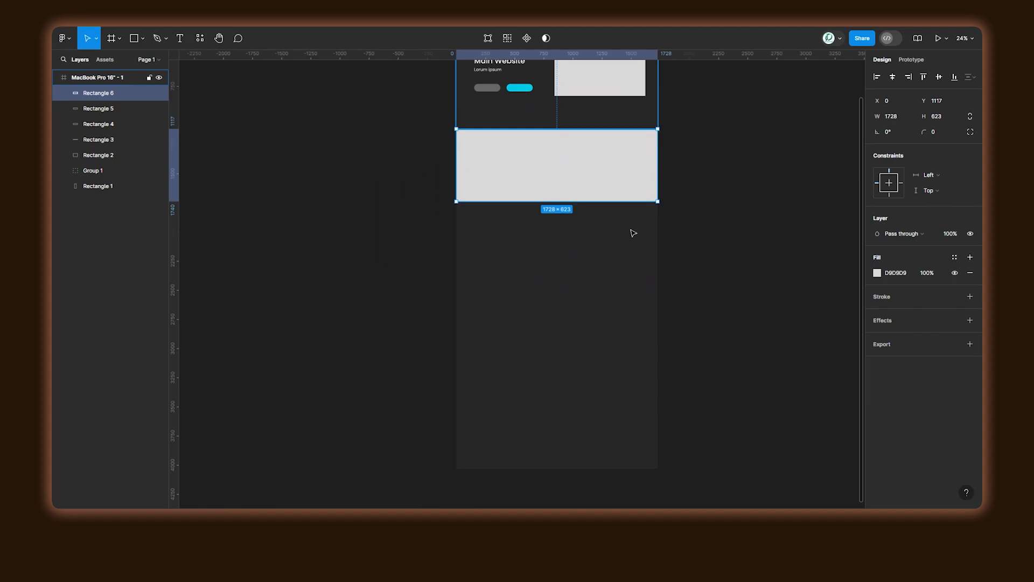
left_click_drag(577, 174, 577, 246)
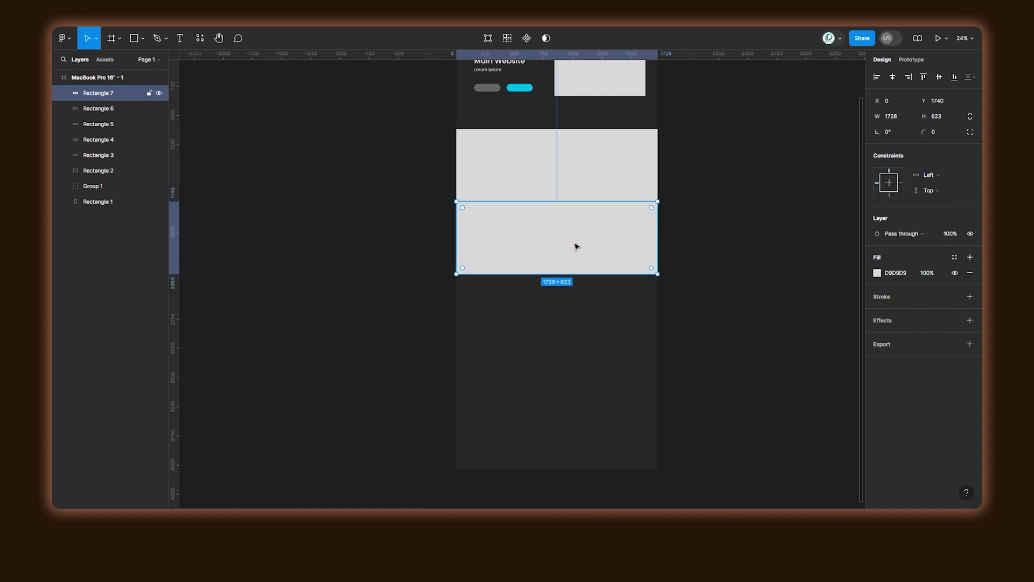
key("ctrl+d")
key("ctrl+d")
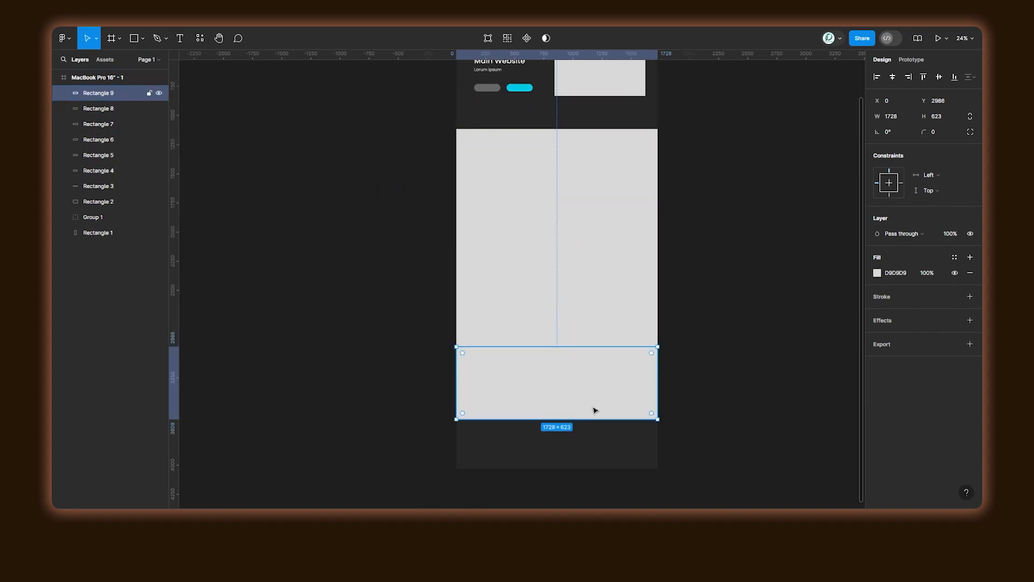
- Shorten the 272727 background rectangle so it ends at the lowest section's bottom edge
key("Escape")
left_click(104, 232)
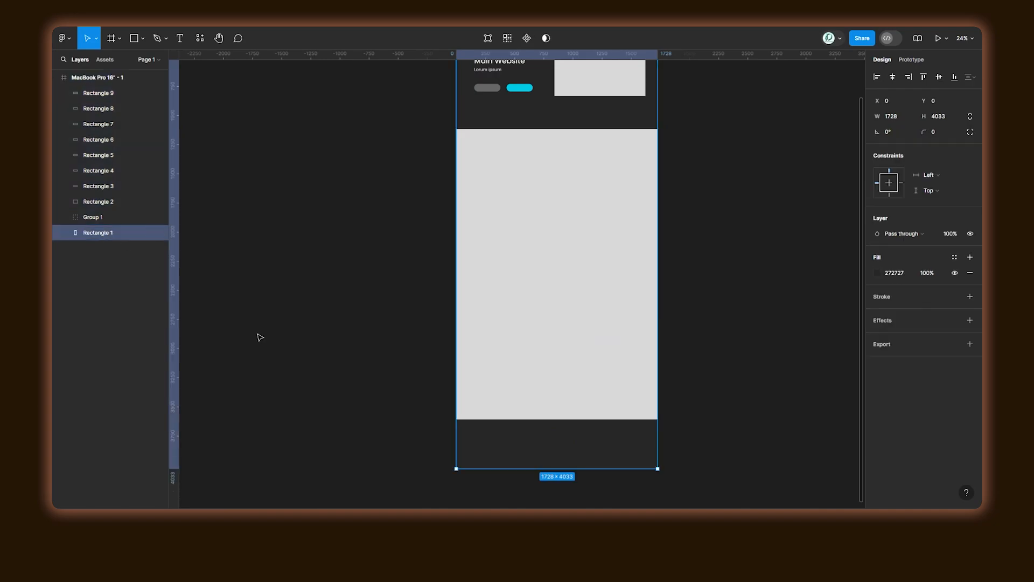
left_click_drag(551, 467, 555, 418)
- Fill the second and fourth section rectangles with a very dark grey
left_click(537, 384)
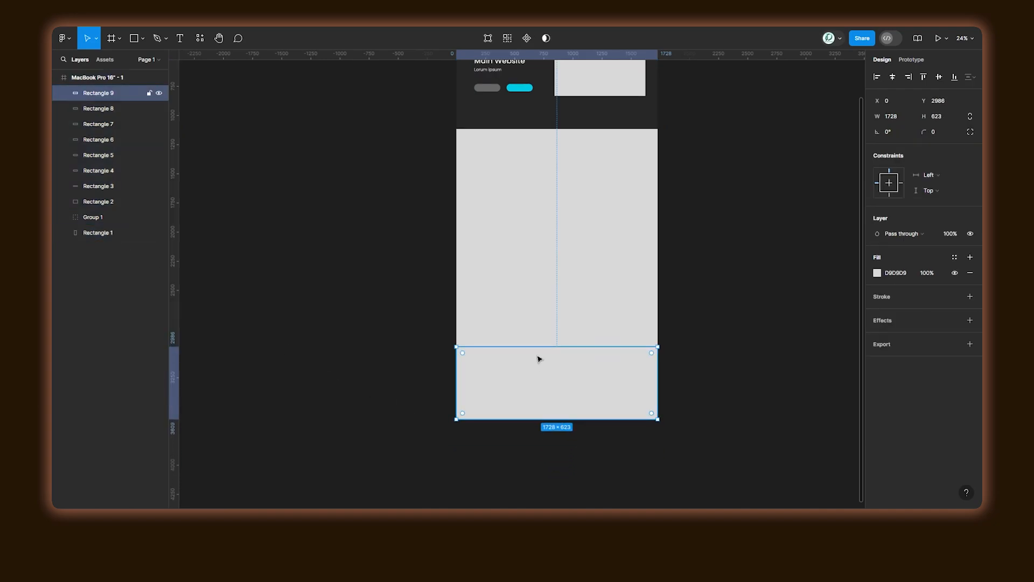
left_click(544, 310, "shift")
left_click(551, 260, "shift")
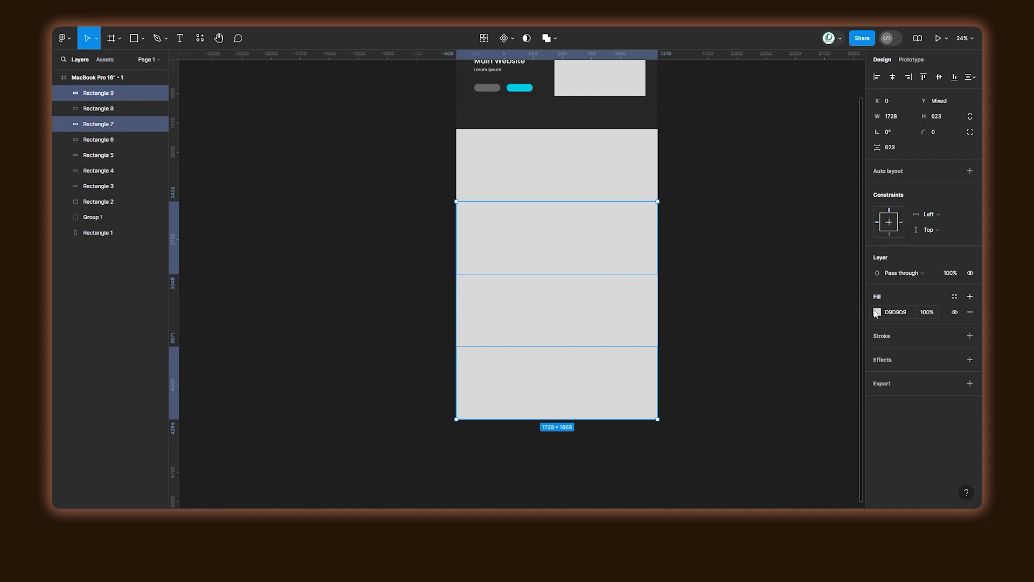
left_click(876, 314)
left_click_drag(790, 301, 700, 368)
- Fill the first and third section rectangles with 626262
left_click(607, 173)
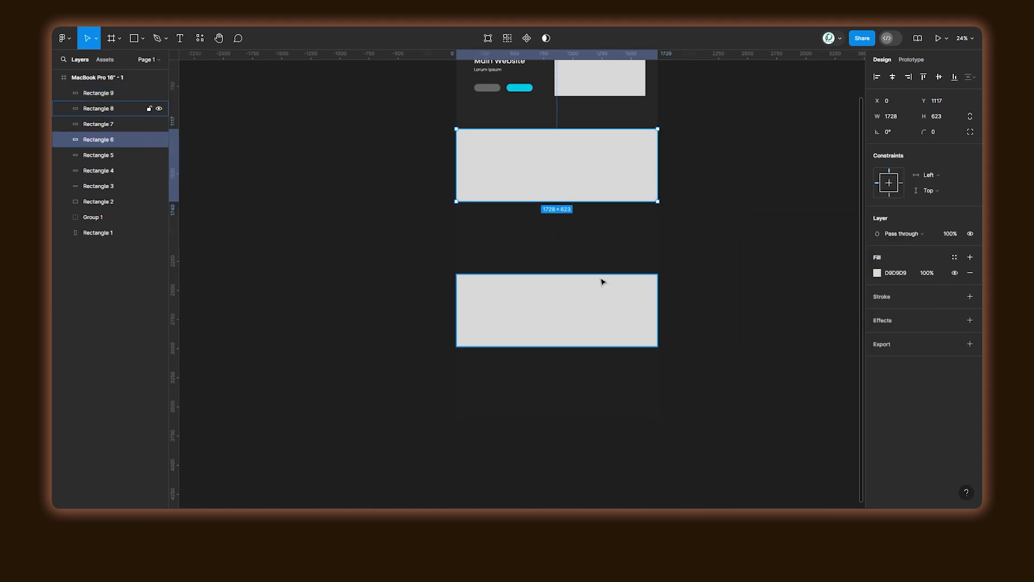
left_click(602, 311, "shift")
left_click(877, 311)
left_click_drag(778, 322, 732, 331)
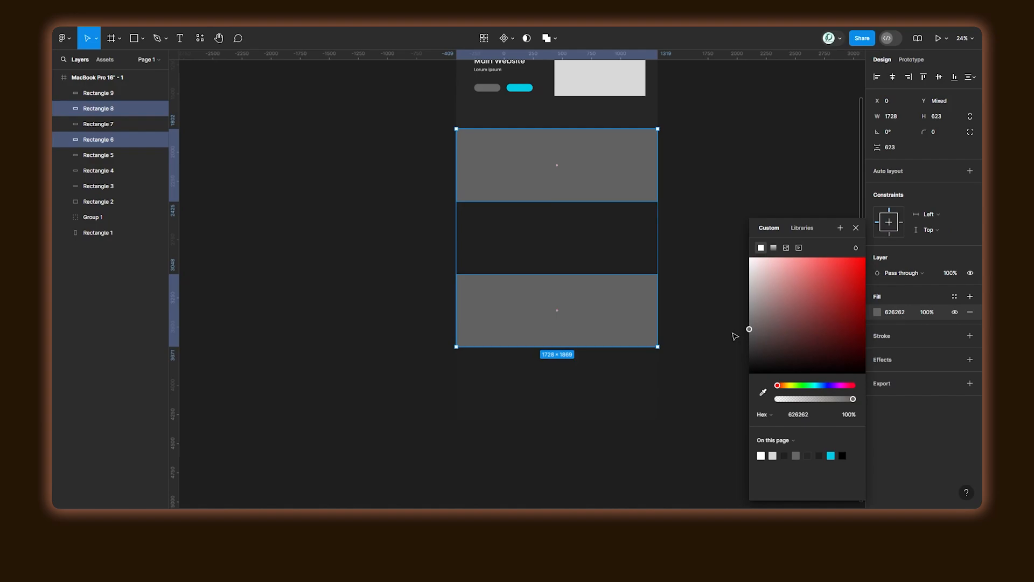
left_click(695, 283)
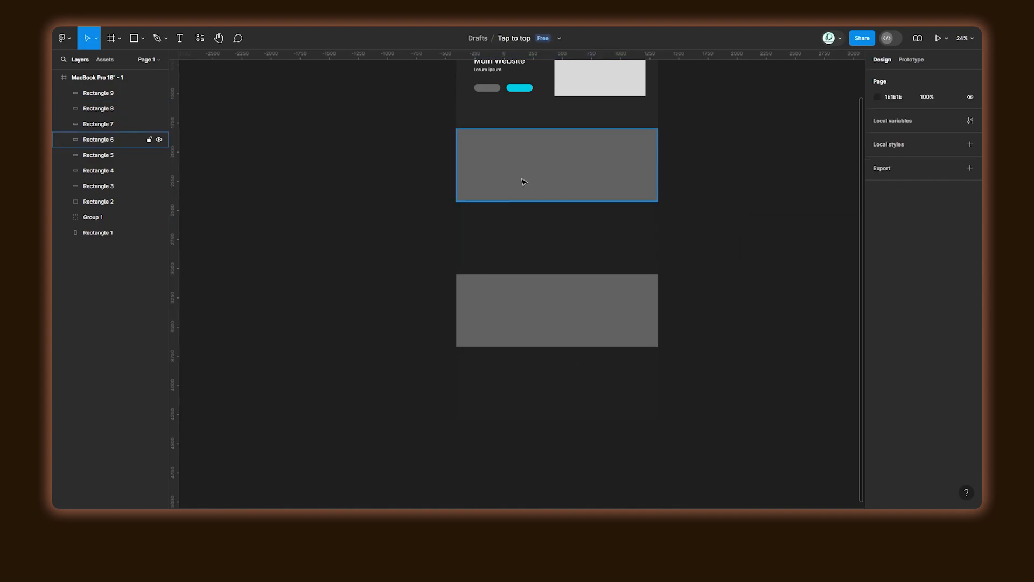
- Draw an image placeholder rectangle about 520 × 441 on the first grey section and place it near that section's left side
key("r")
scroll(623, 166, "up", 5)
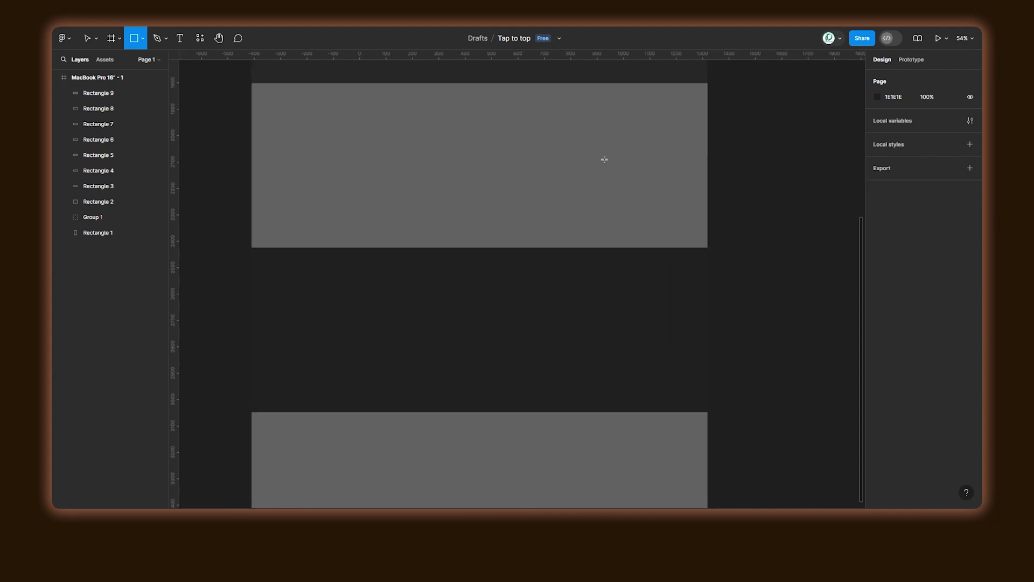
scroll(604, 159, "up", 3)
left_click_drag(605, 193, 467, 309)
key("v")
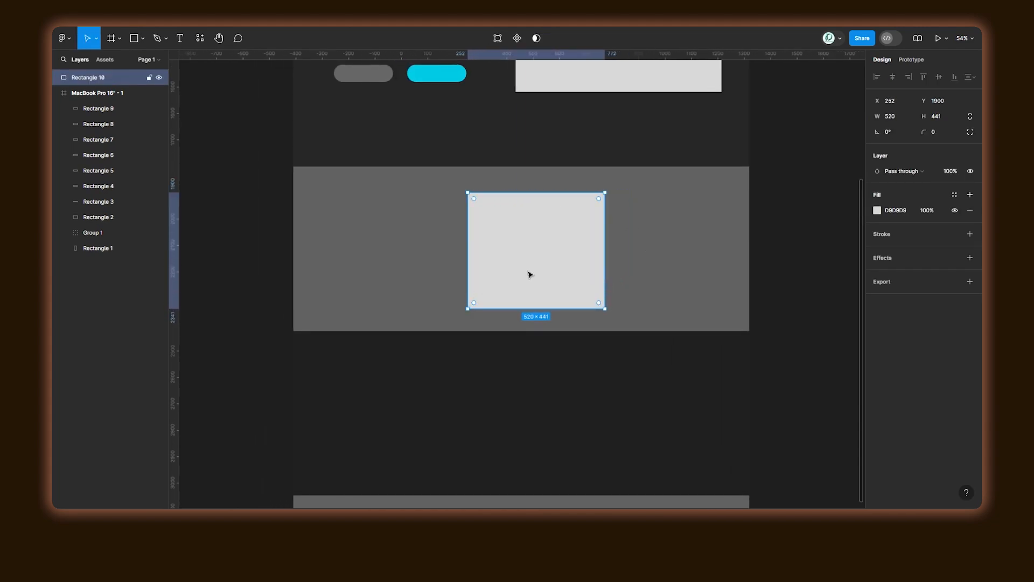
left_click_drag(528, 272, 394, 270)
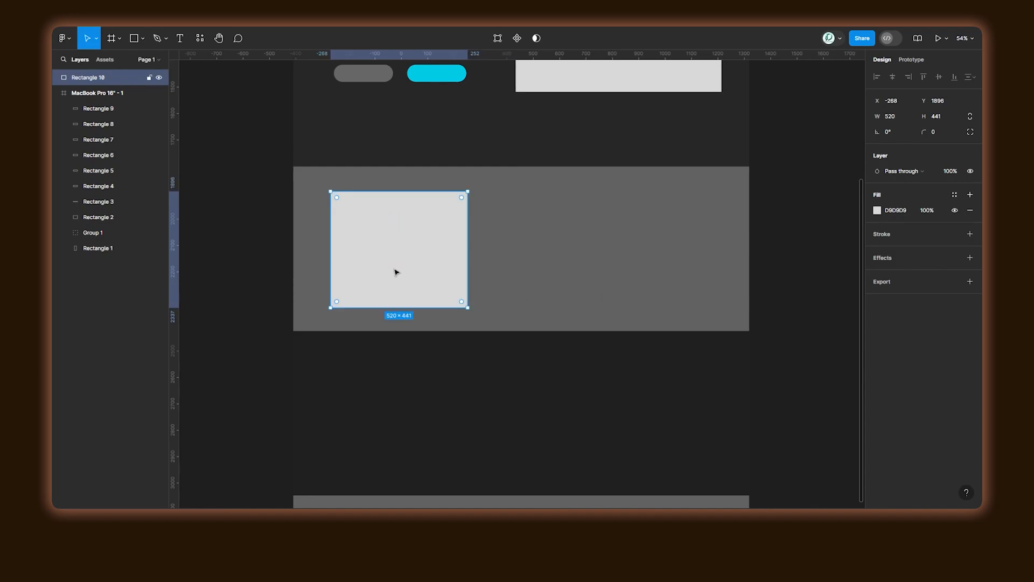
- Copy the placeholder into the lower grey section, and copy both placeholders to the right side of the dark sections beneath them
scroll(395, 270, "down", 3)
scroll(411, 216, "down", 2)
left_click_drag(414, 209, 410, 385, "alt")
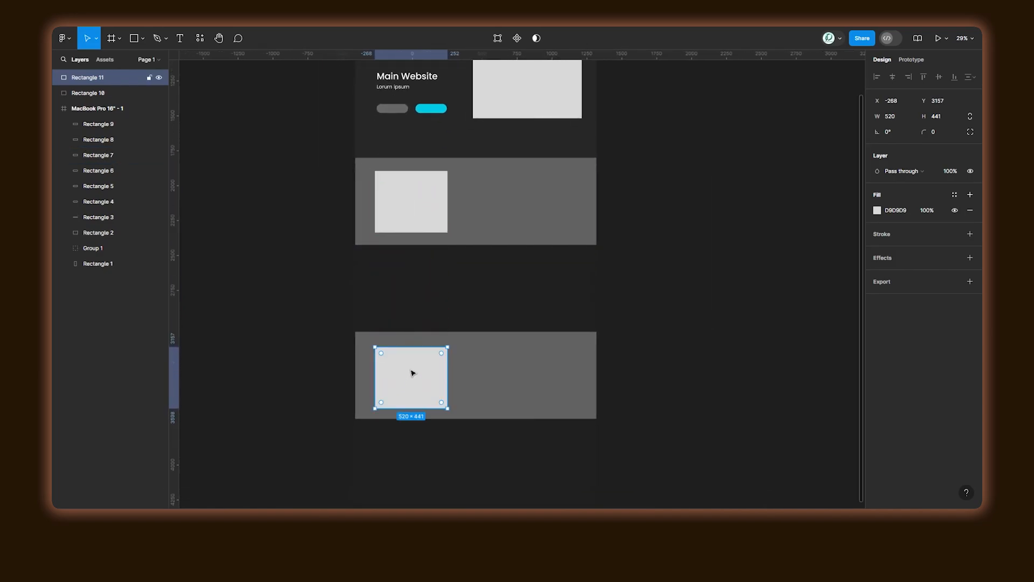
left_click(425, 221, "shift")
left_click_drag(438, 276, 529, 368, "alt")
left_click(670, 302)
- Move the four image placeholder rectangles into the "MacBook Pro 16" - 1" frame, above its other layers
scroll(669, 302, "down", 3)
left_click_drag(670, 302, 663, 239)
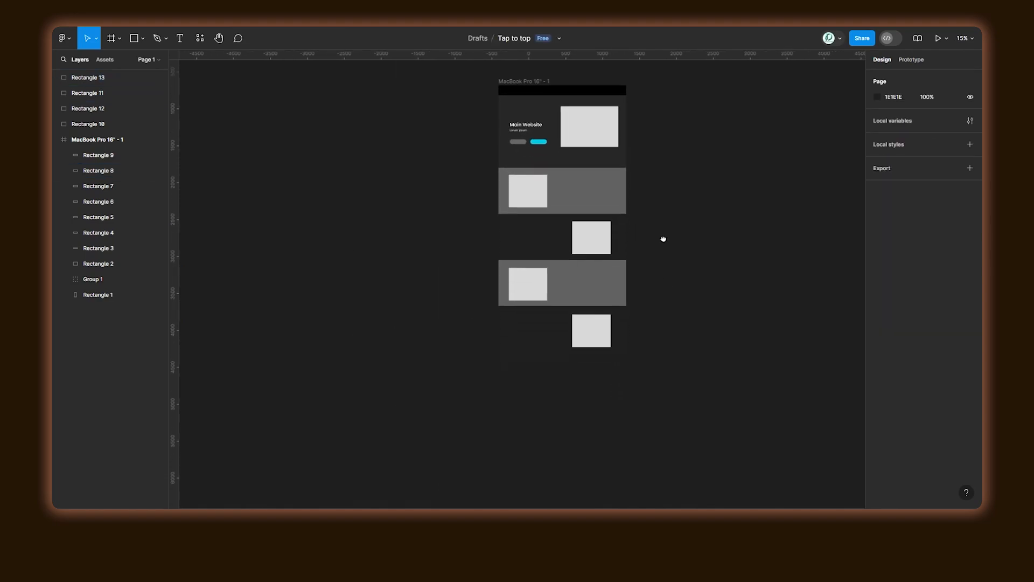
left_click_drag(374, 354, 746, 175)
left_click(112, 124)
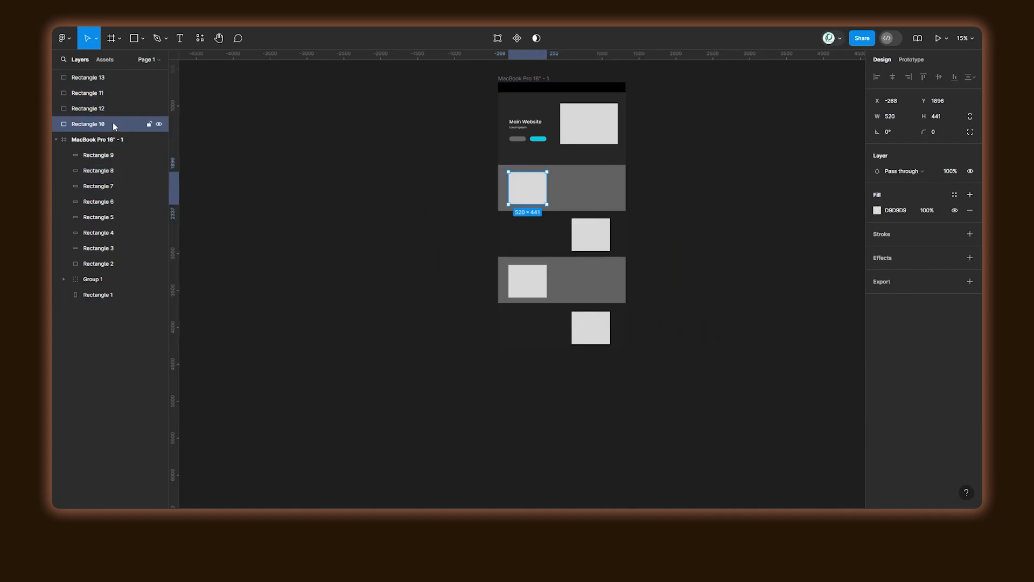
left_click(115, 79, "shift")
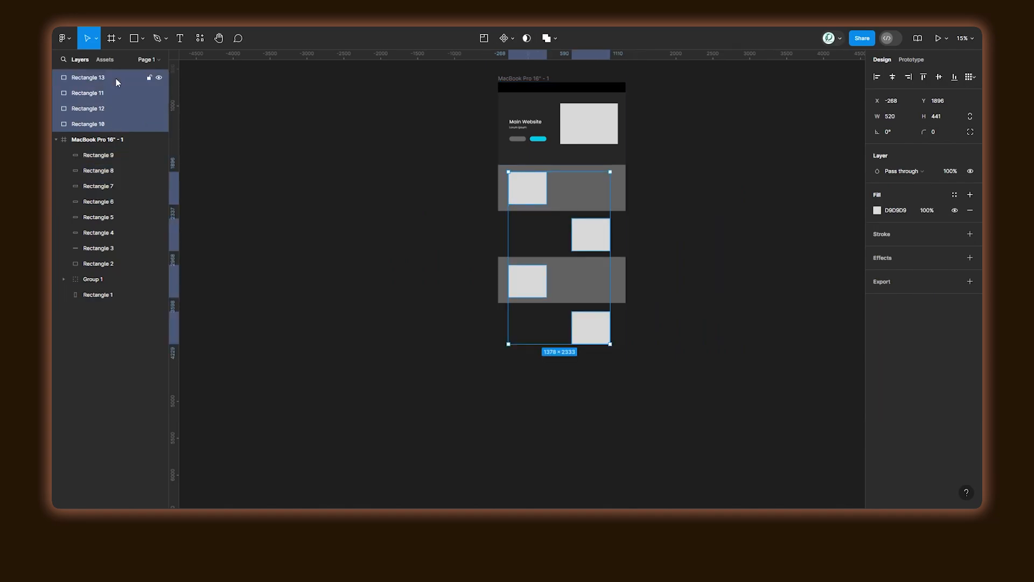
left_click_drag(108, 97, 103, 150)
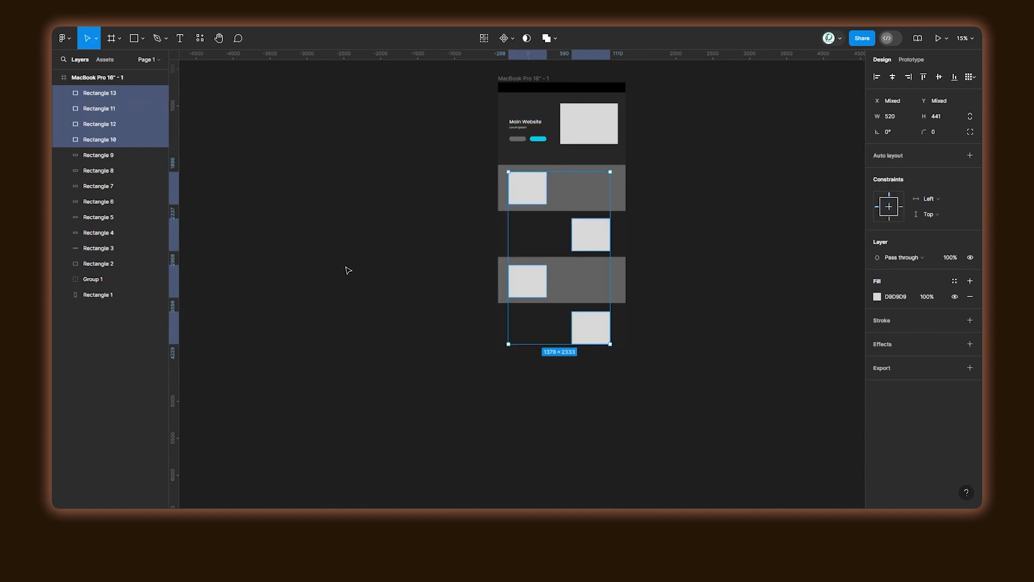
left_click(419, 228)
- Look over the page layout from the header bar to the lowest section
scroll(363, 298, "up", 2)
scroll(362, 298, "right", 2)
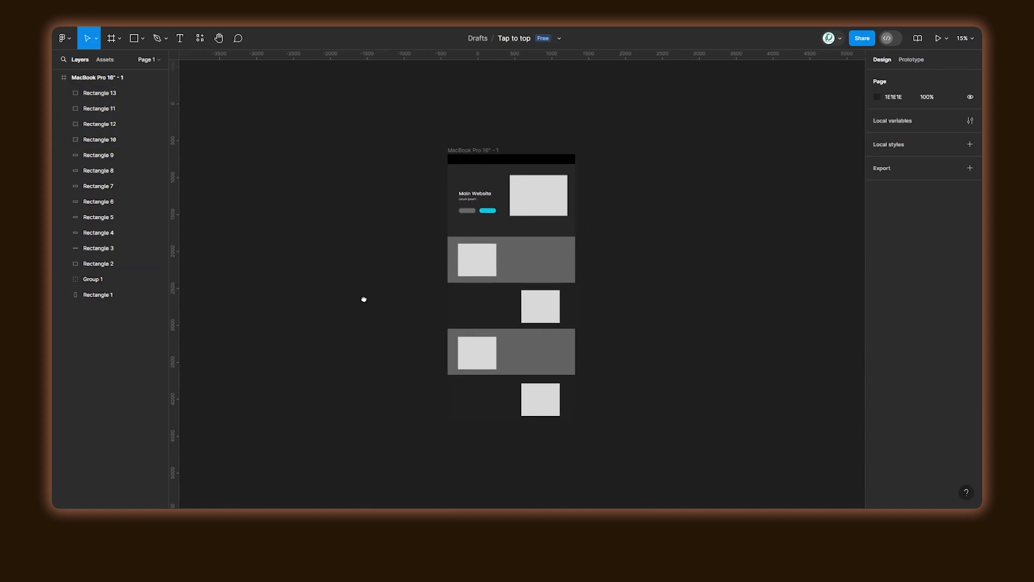
scroll(505, 280, "up", 1)
scroll(505, 281, "up", 3)
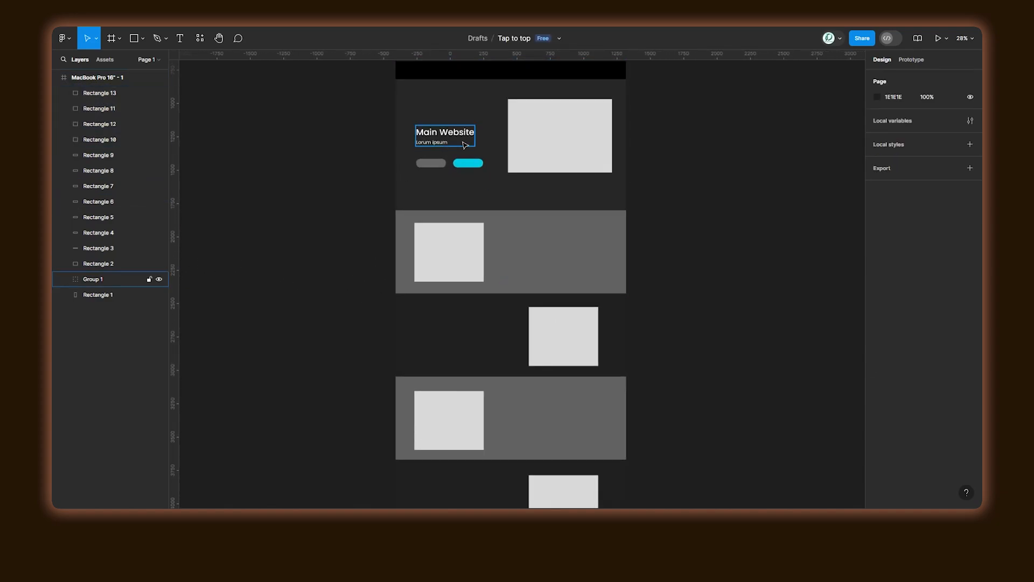
scroll(551, 293, "down", 2)
scroll(551, 293, "down", 2)
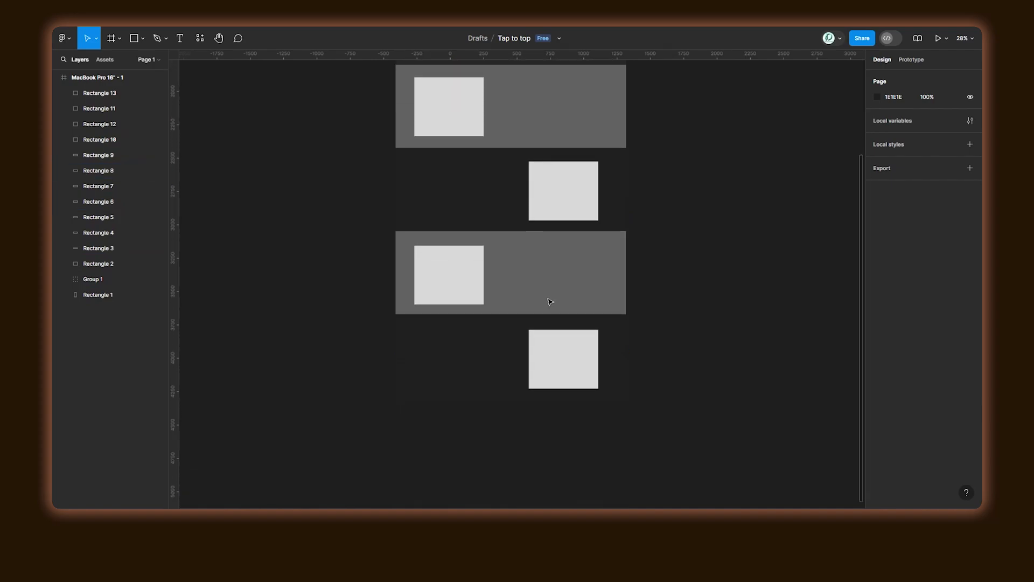
scroll(547, 296, "up", 5)
scroll(548, 303, "up", 2)
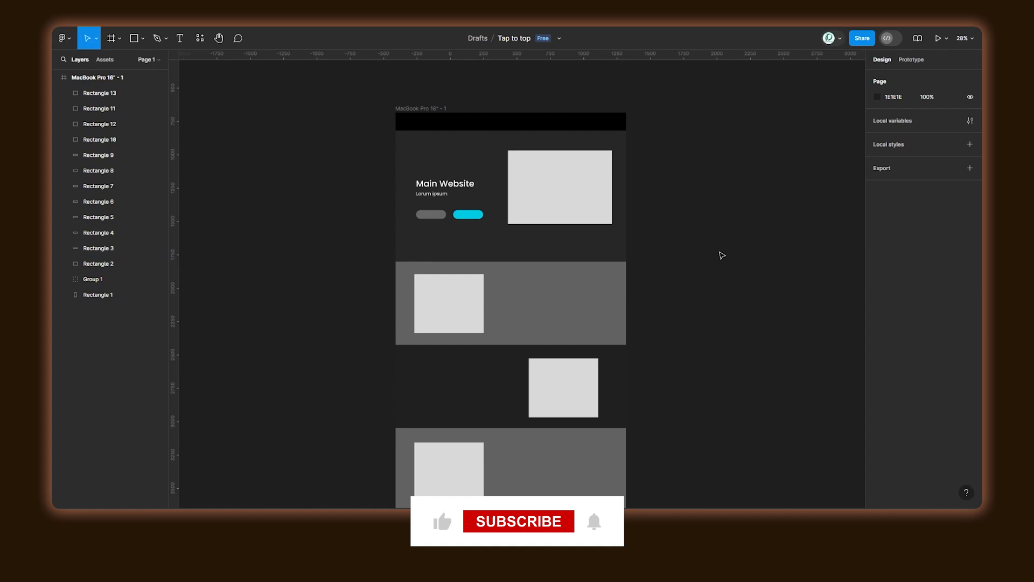
- Start a new text object outside the page frame, just right of the hero area's lower edge
scroll(645, 276, "up", 3)
scroll(647, 278, "up", 1)
key("t")
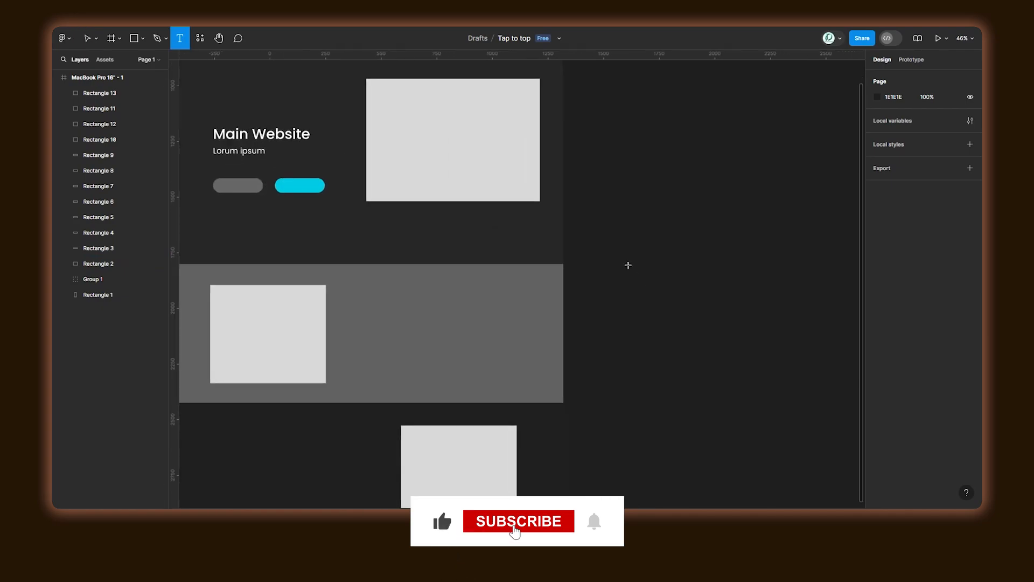
left_click(596, 243)
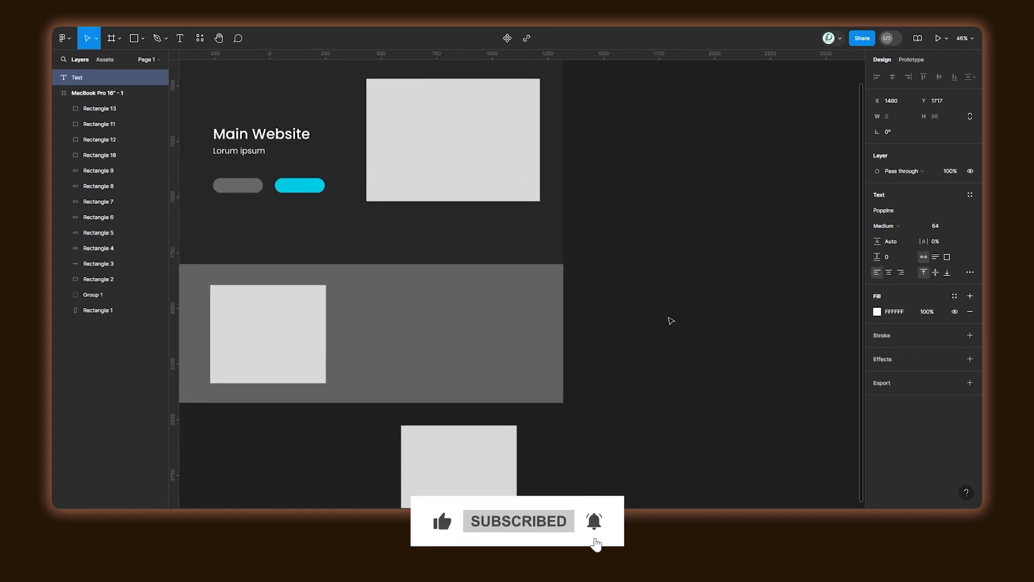
type("Tap")
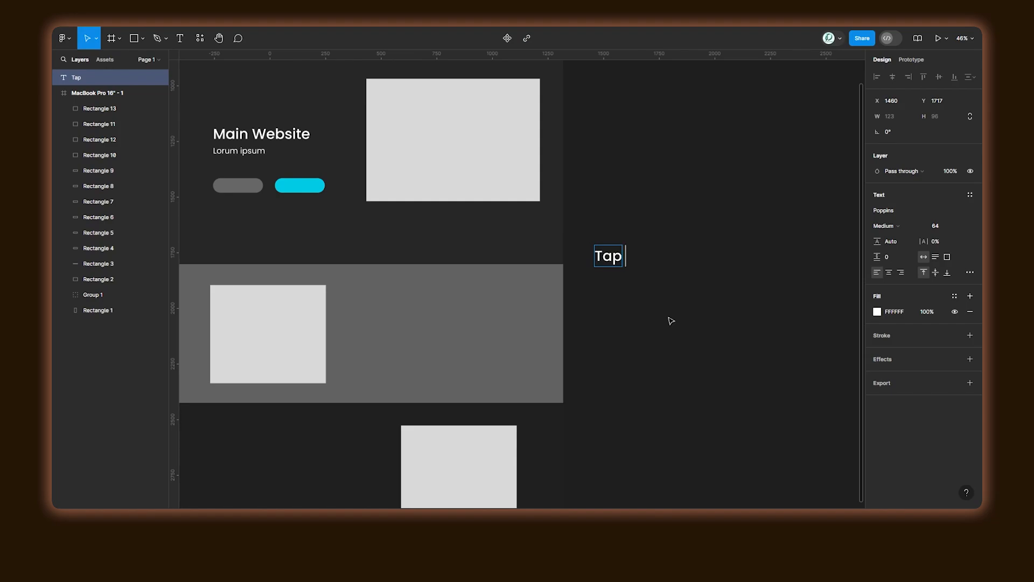
type(" to")
type("scroll")
key("BackSpace")
key("BackSpace")
key("BackSpace")
key("BackSpace")
key("BackSpace")
key("BackSpace")
key("BackSpace")
key("BackSpace")
key("BackSpace")
key("BackSpace")
key("BackSpace")
key("BackSpace")
key("BackSpace")
- Enter "Scroll up" as the new text and wrap it in an auto layout frame
type("Scroll u")
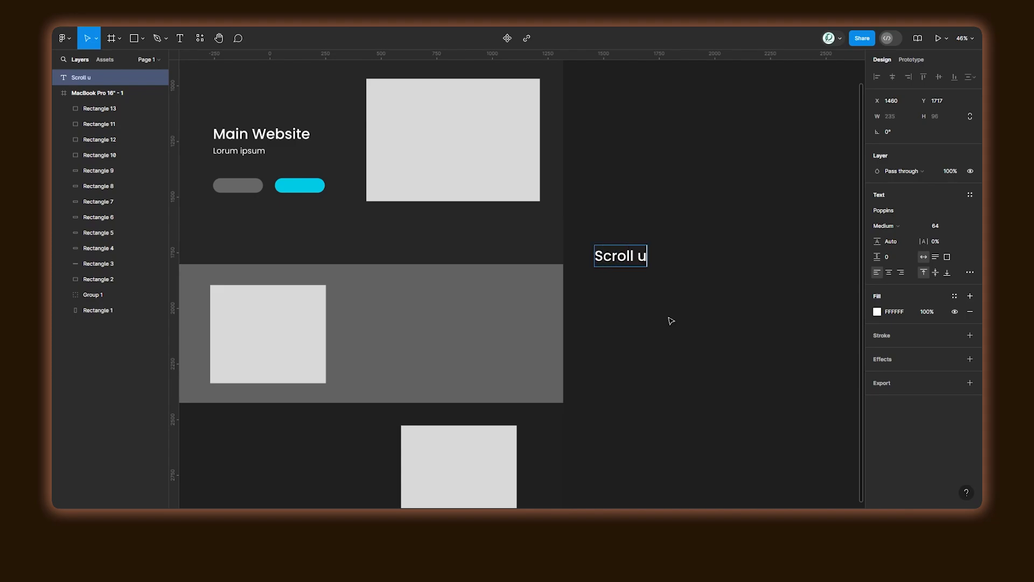
type("p")
key("Escape")
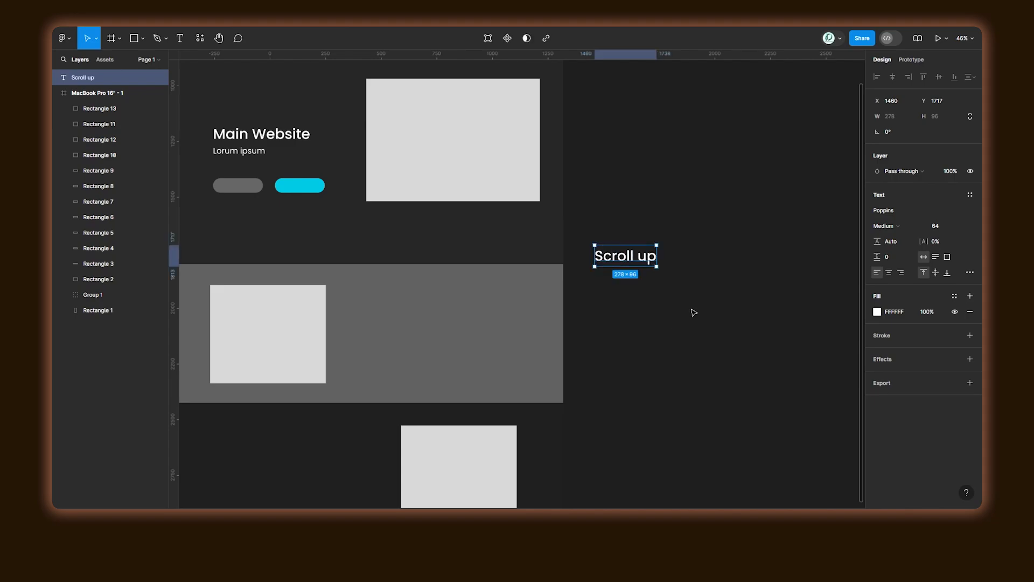
key("shift+a")
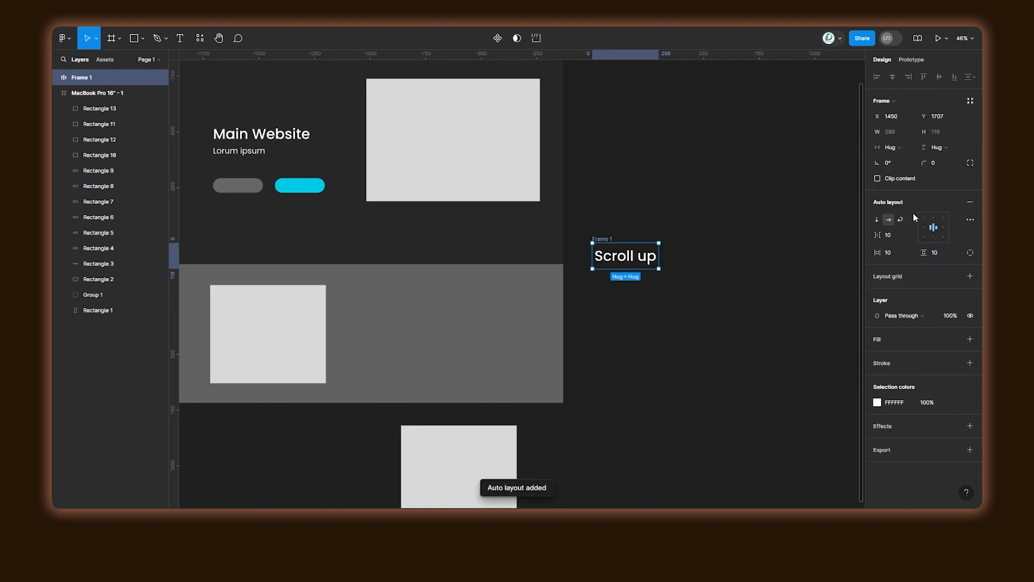
- Open the Material Symbols plugin and switch its icon style to Rounded
right_click(695, 305)
mouse_move(723, 383)
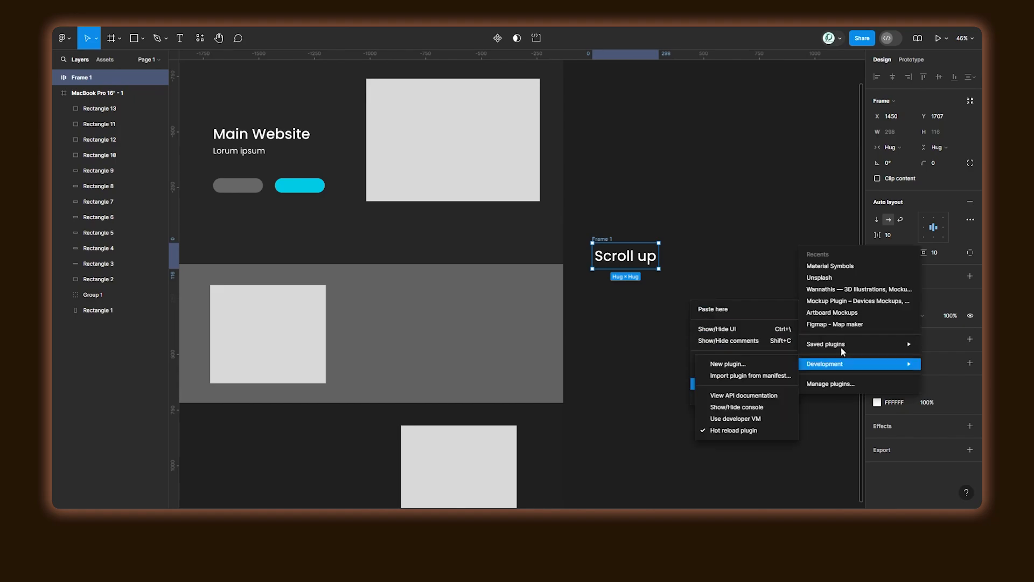
left_click(857, 271)
scroll(720, 296, "right", 5)
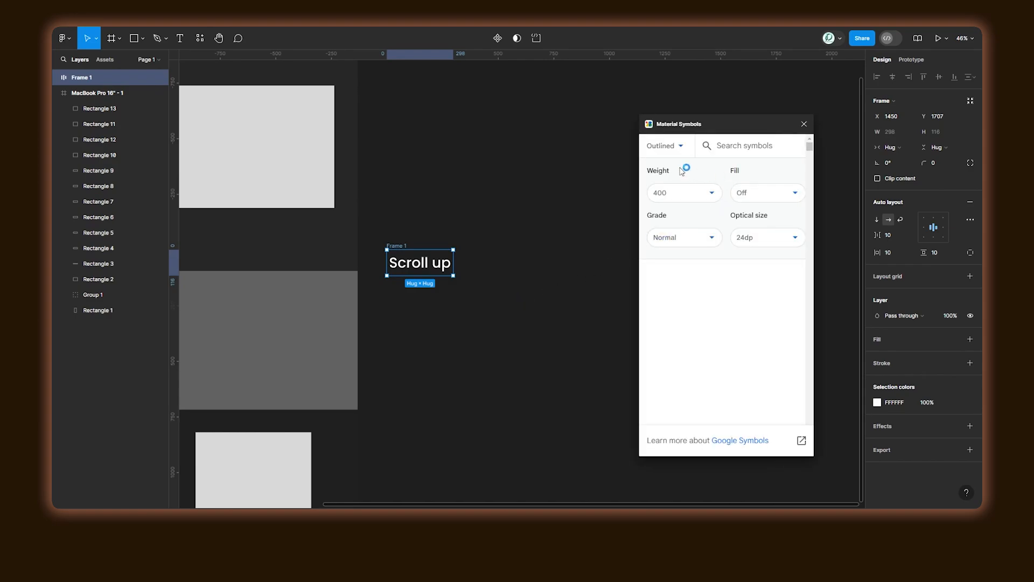
left_click(685, 150)
left_click(672, 196)
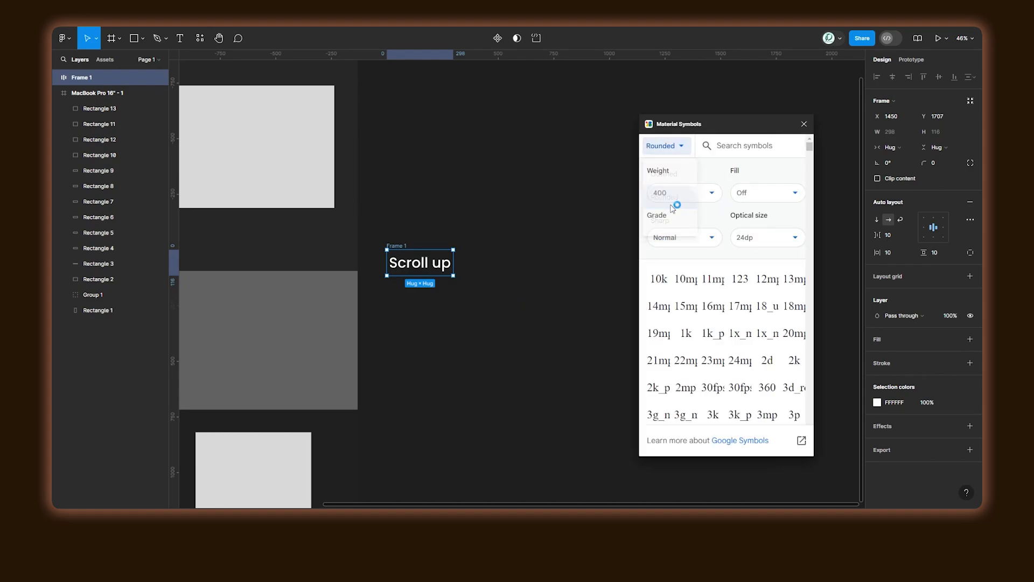
- Search the symbols for "up", insert the keyboard_arrow_up icon and close the plugin
left_click(731, 150)
type("up")
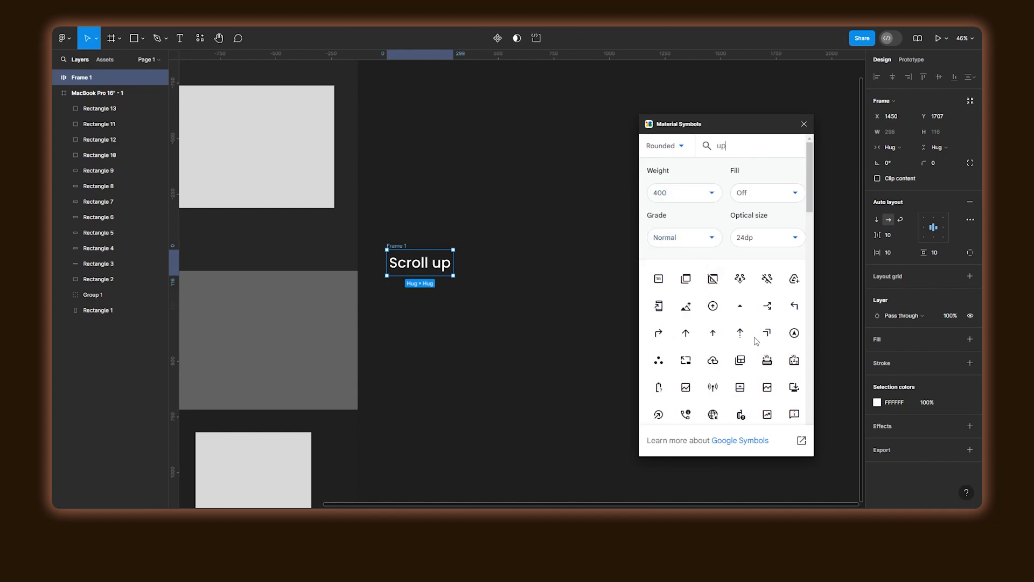
scroll(756, 340, "down", 10)
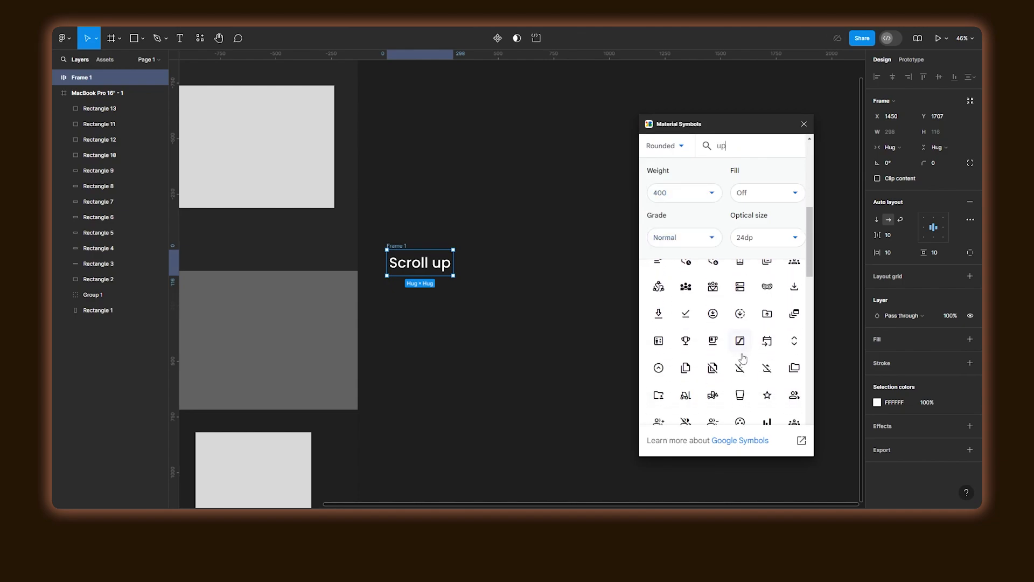
scroll(744, 357, "down", 5)
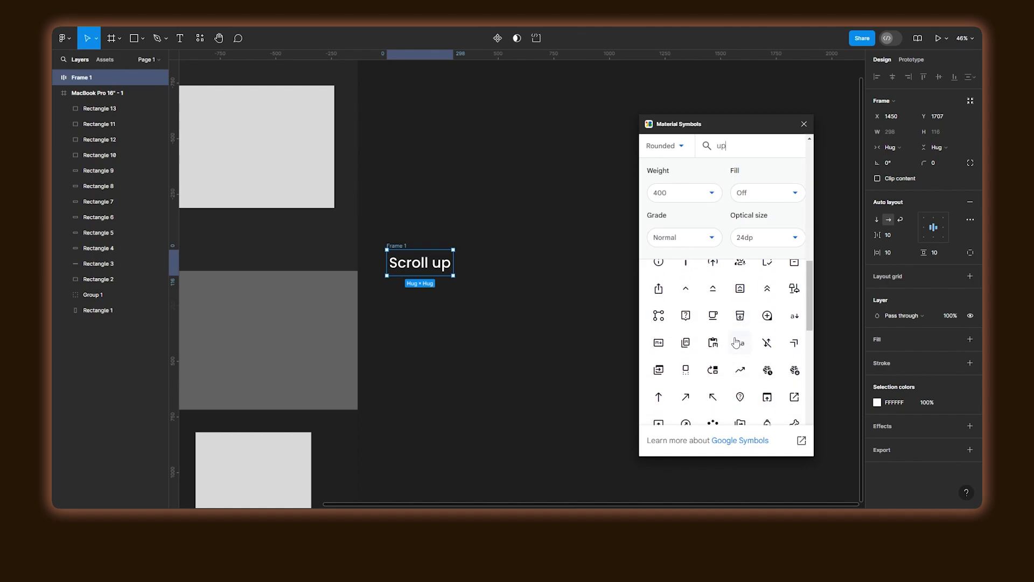
left_click(685, 288)
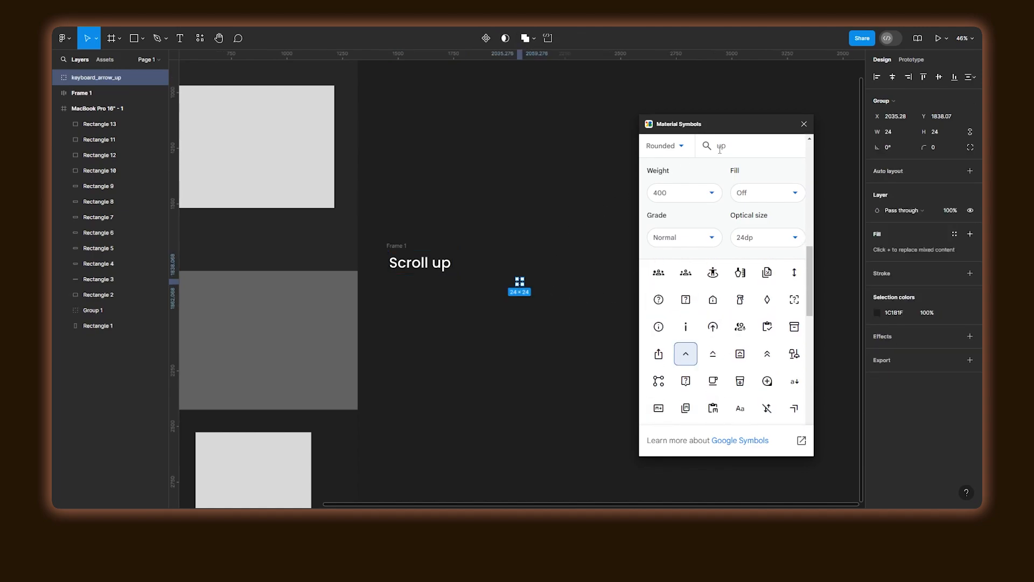
left_click(804, 124)
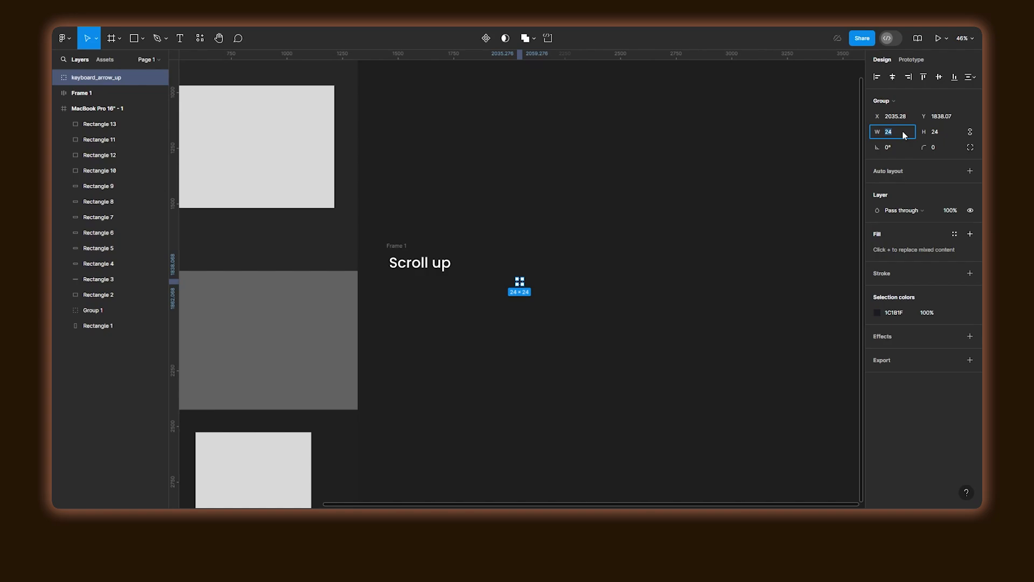
- Resize the arrow icon to 50 × 50 and place it before the "Scroll up" text inside the auto layout frame
key("Return")
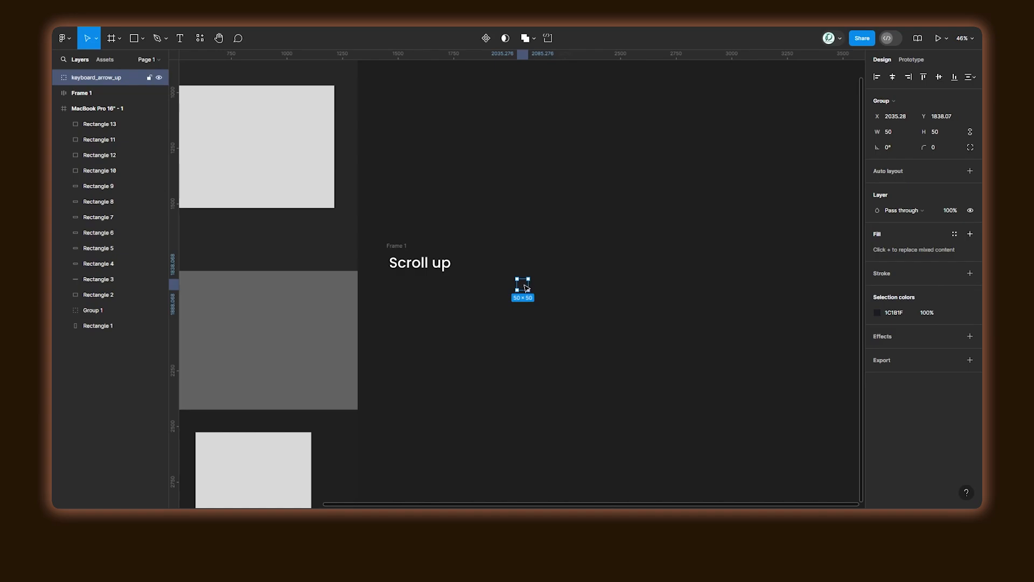
left_click_drag(524, 286, 392, 270)
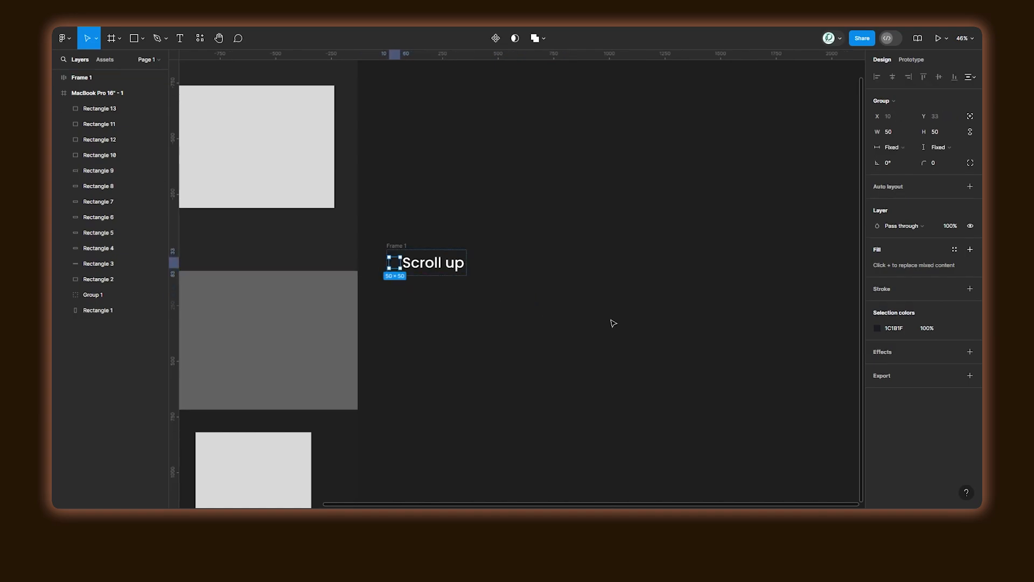
- Recolour the arrow icon to white (FFFFFF)
left_click(877, 328)
left_click_drag(792, 313, 657, 168)
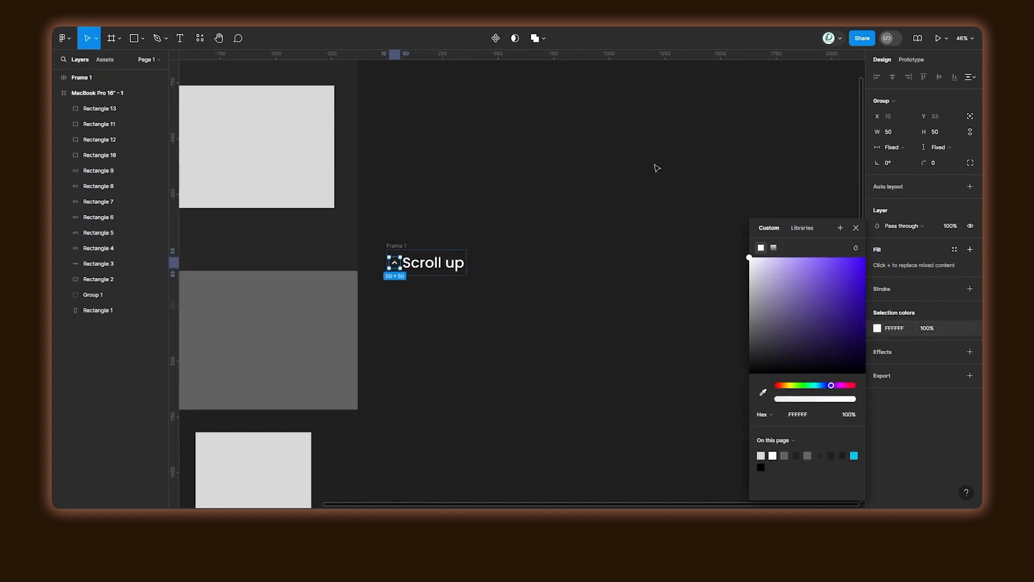
left_click(496, 295)
- Enlarge the whole arrow icon group to 80 × 80
scroll(395, 286, "up", 10)
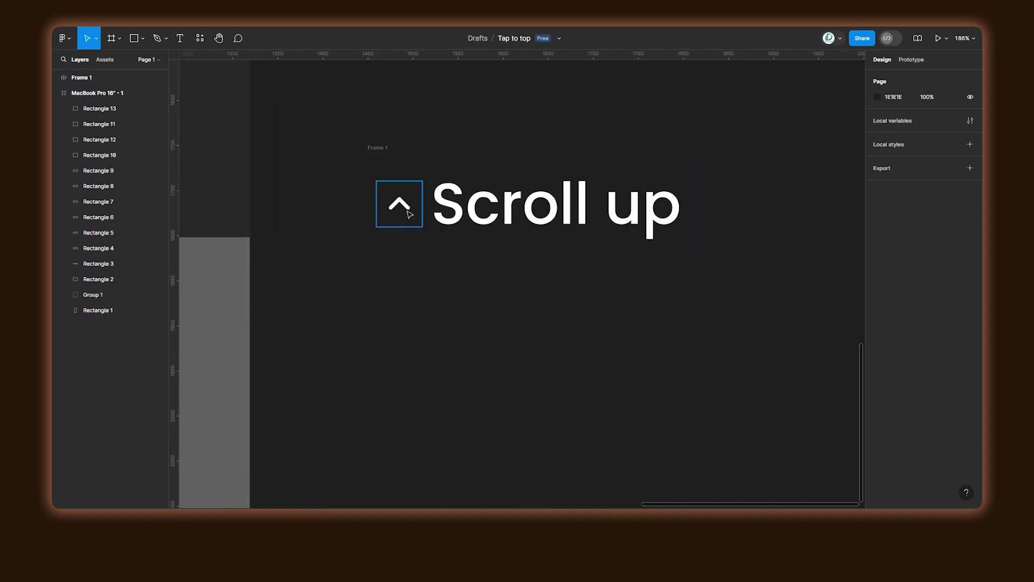
double_click(405, 209)
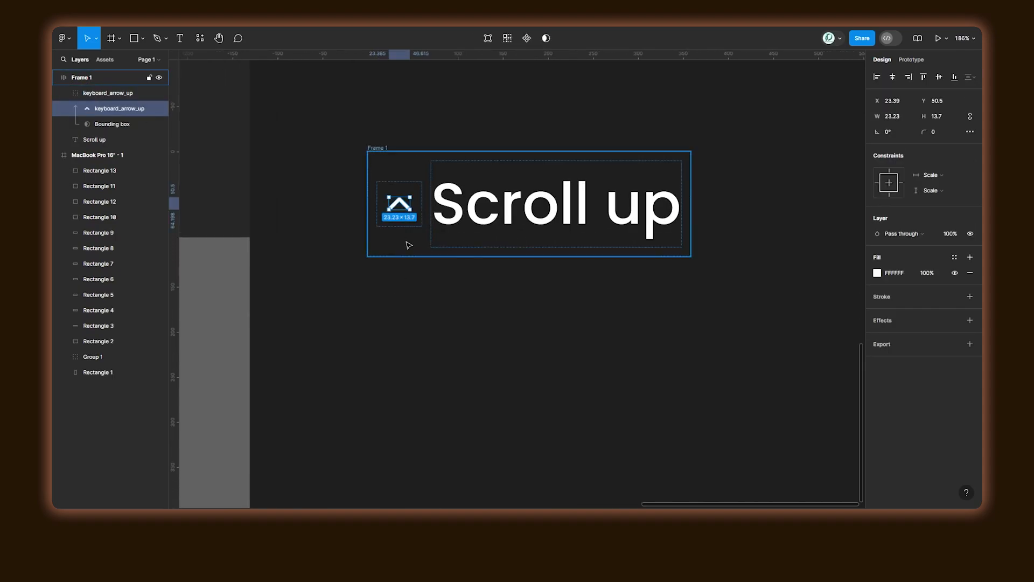
left_click(411, 268)
left_click(399, 203)
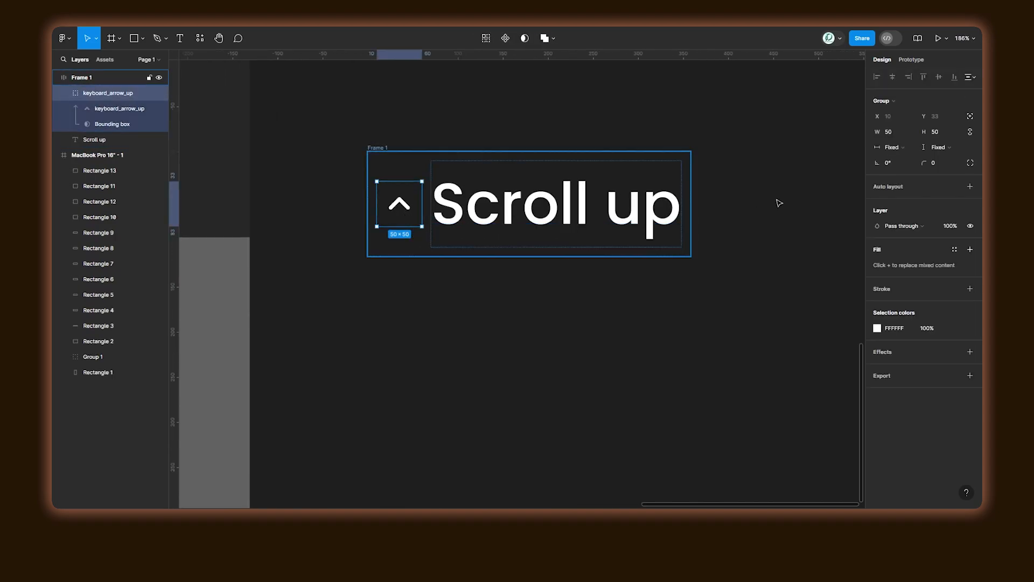
left_click(897, 132)
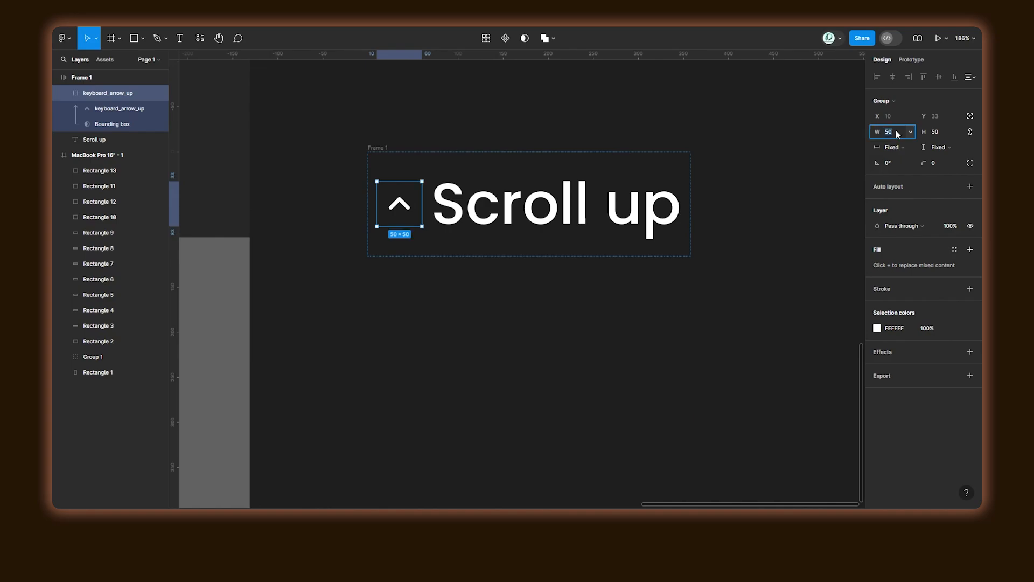
type("80")
key("Return")
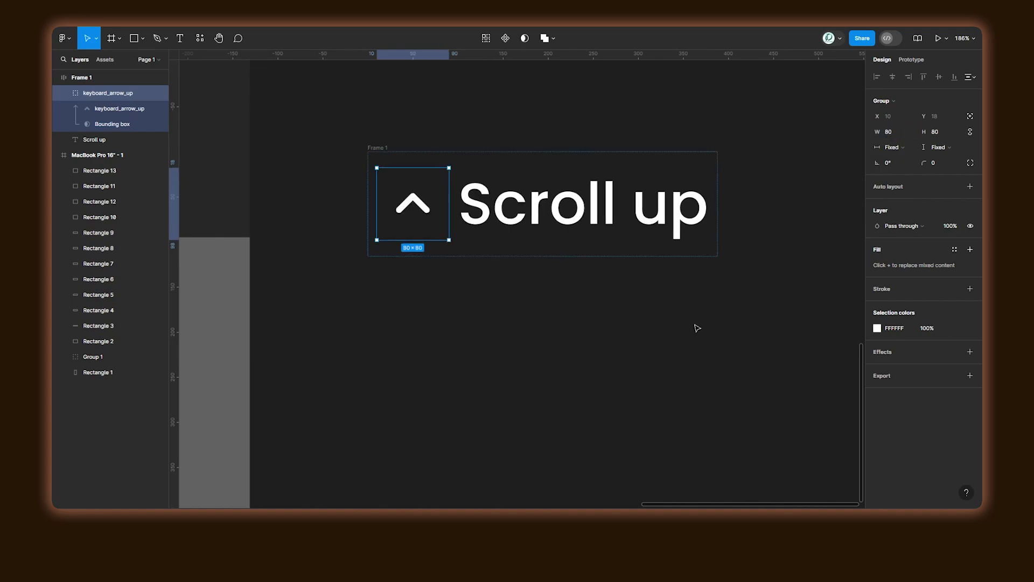
- Recolour both the arrow icon and the "Scroll up" text to black (000000)
left_click(697, 328)
left_click(408, 212)
left_click(565, 212, "shift")
left_click(878, 414)
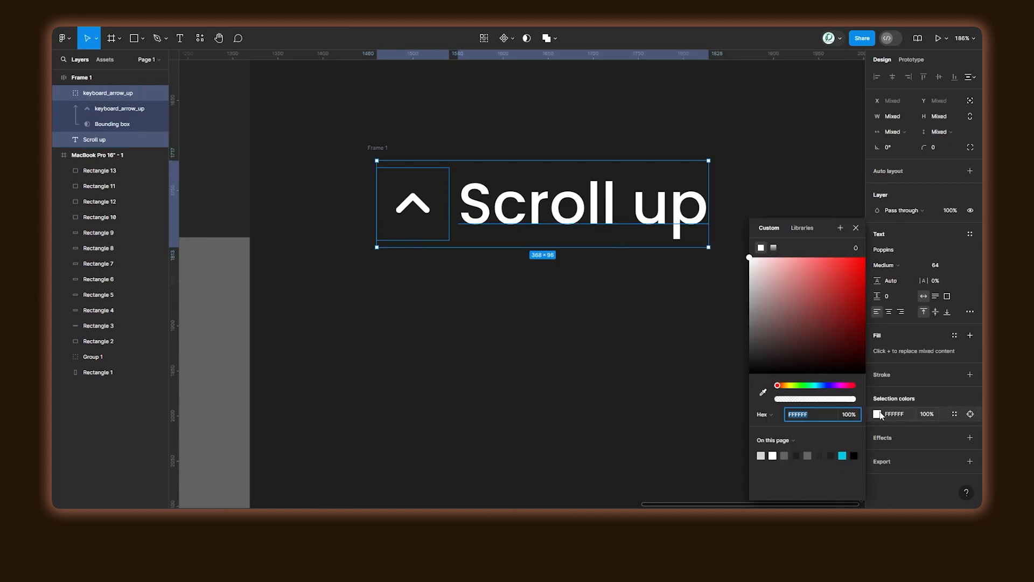
left_click_drag(771, 326, 646, 431)
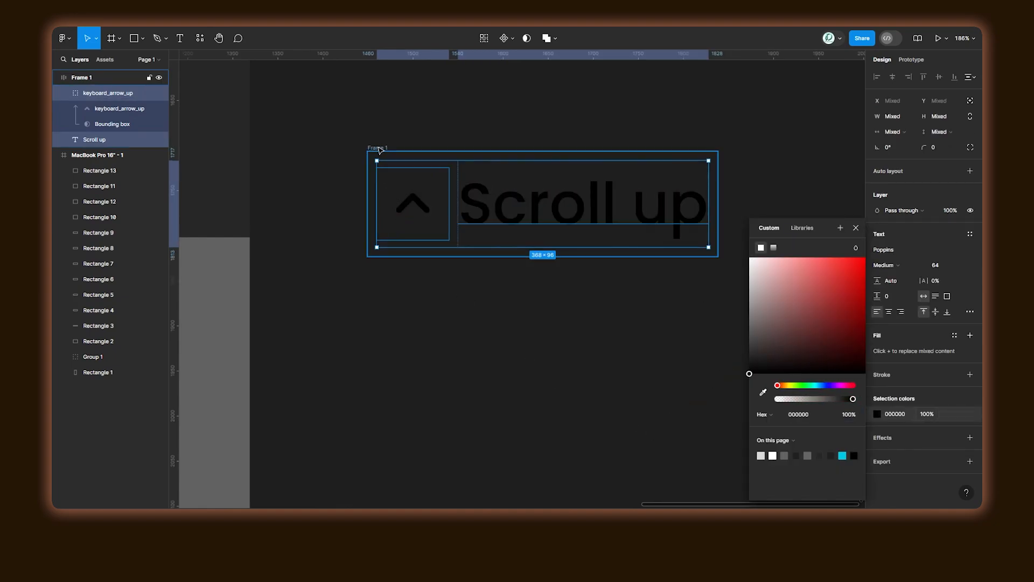
- Give the "Scroll up" frame a white FFFFFF fill and a corner radius of 20
left_click(379, 149)
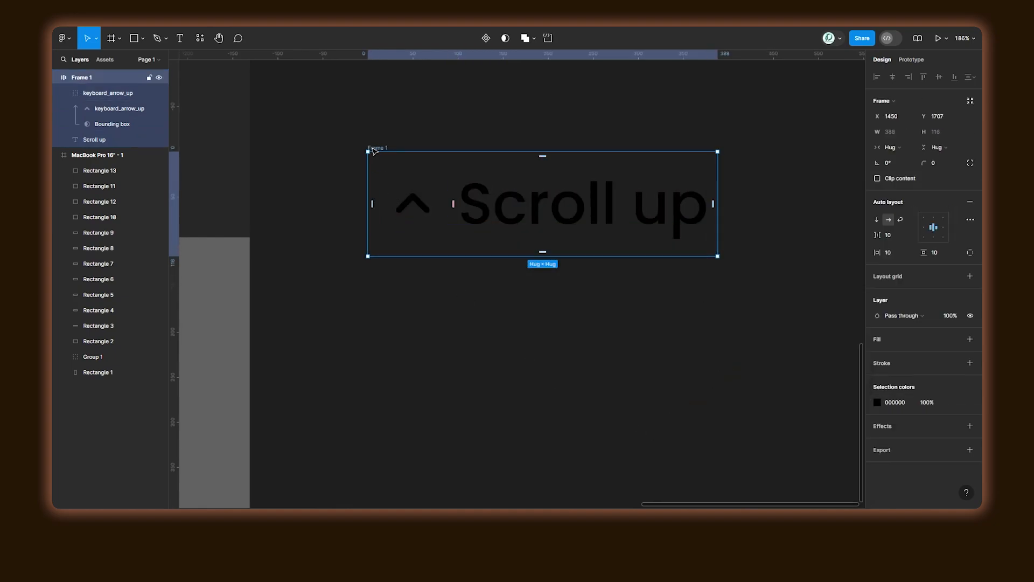
left_click(970, 339)
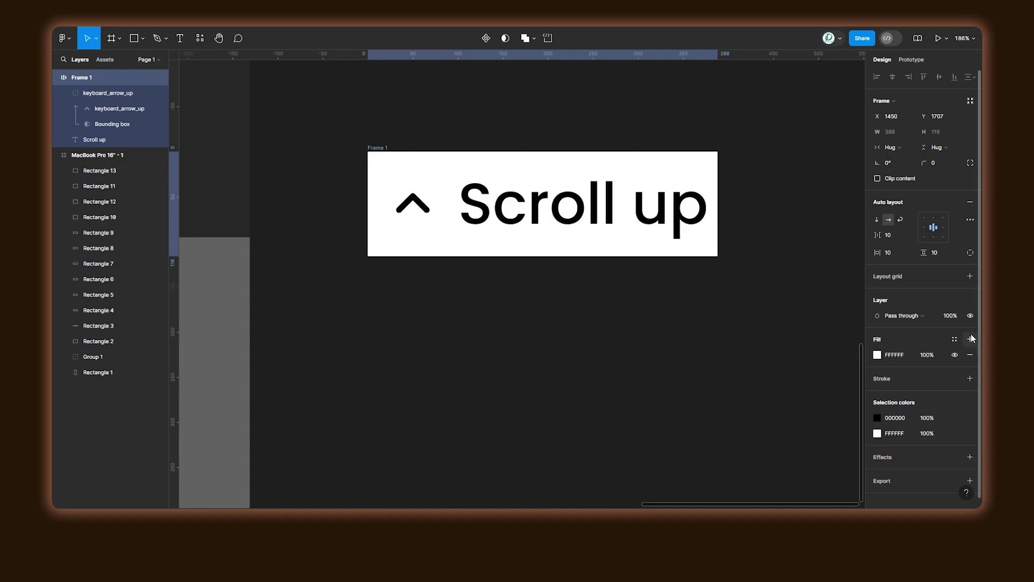
left_click(933, 168)
type("20")
key("Return")
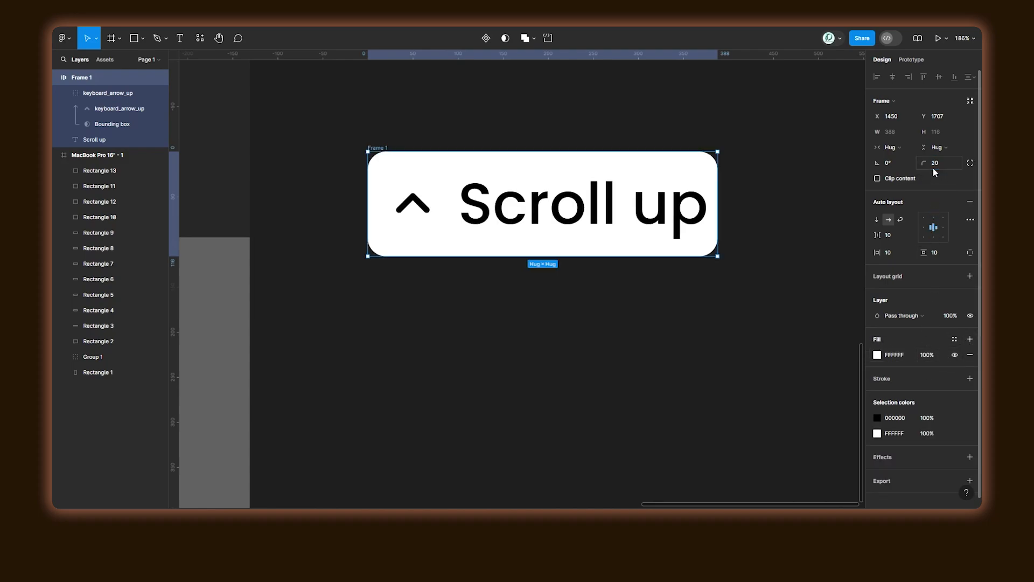
- Set the button frame's horizontal and vertical padding to 15 and increase its corner radius to 82 for a pill shape
left_click(888, 256)
type("15")
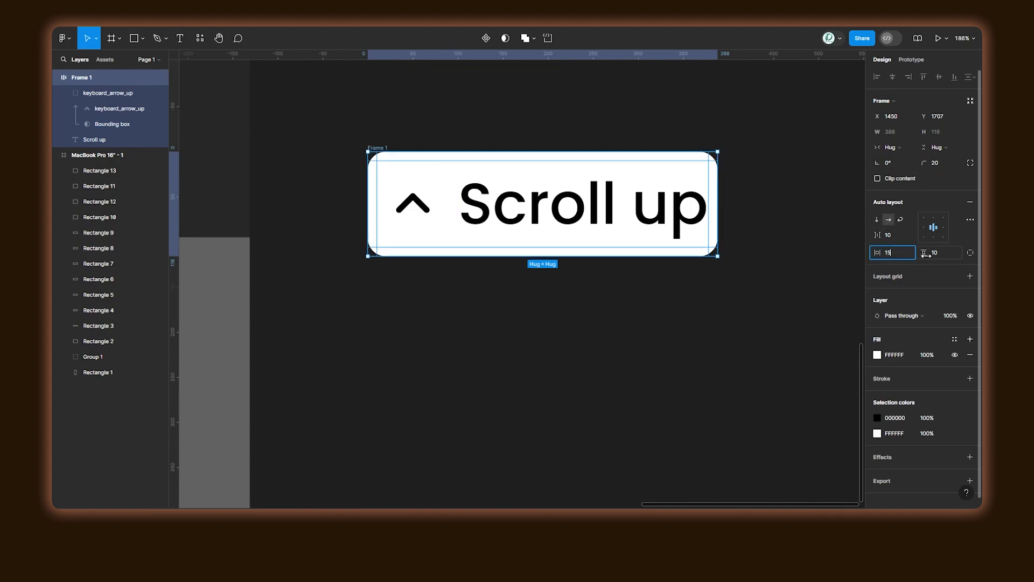
left_click(938, 255)
type("15")
left_click_drag(924, 163, 494, 222)
key("Return")
left_click(515, 330)
- Change the weight of the button's "Scroll up" text to Regular
scroll(517, 332, "down", 5, "ctrl")
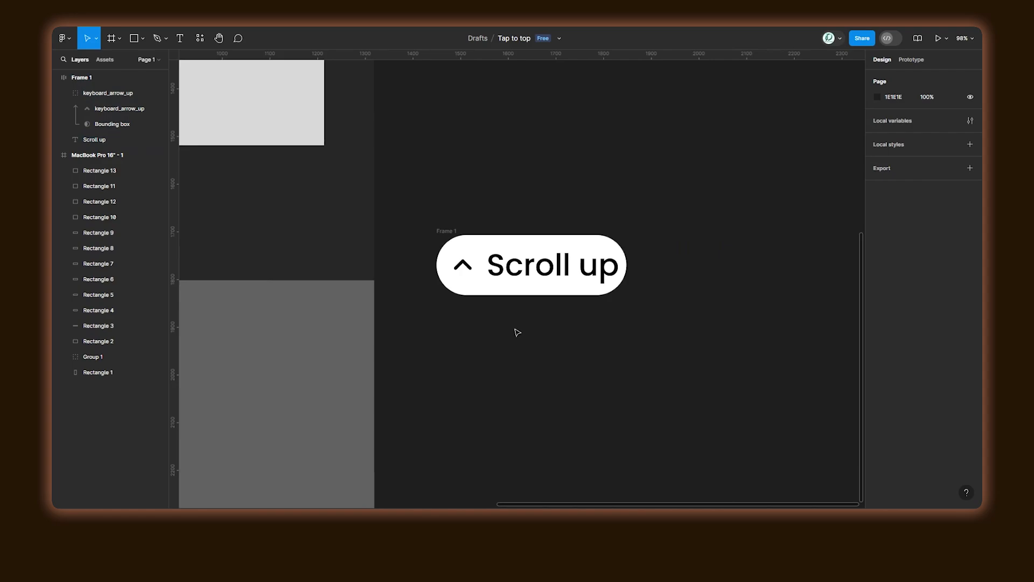
scroll(517, 333, "down", 5, "ctrl")
left_click_drag(536, 371, 724, 387)
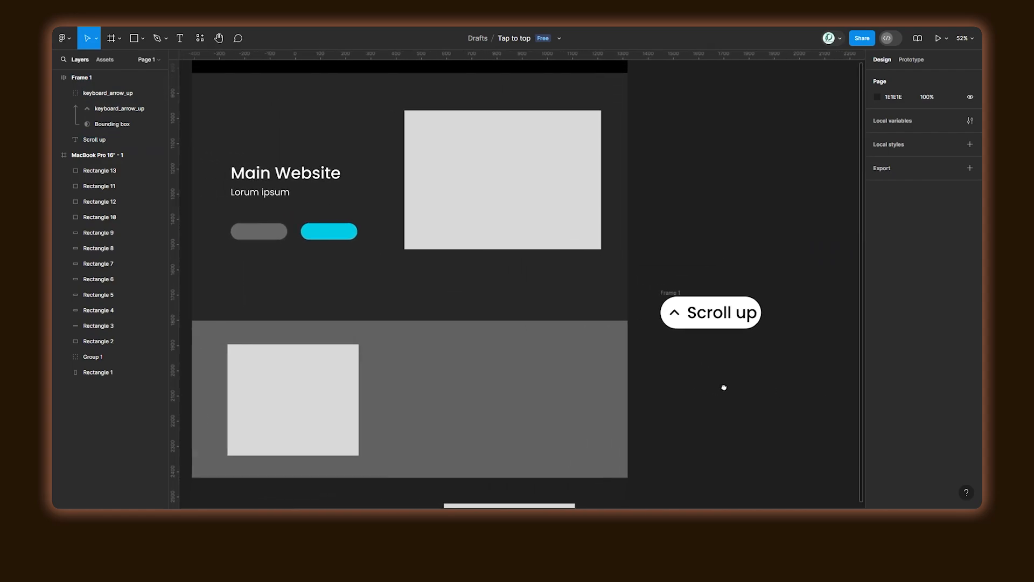
left_click(727, 321)
left_click(897, 243)
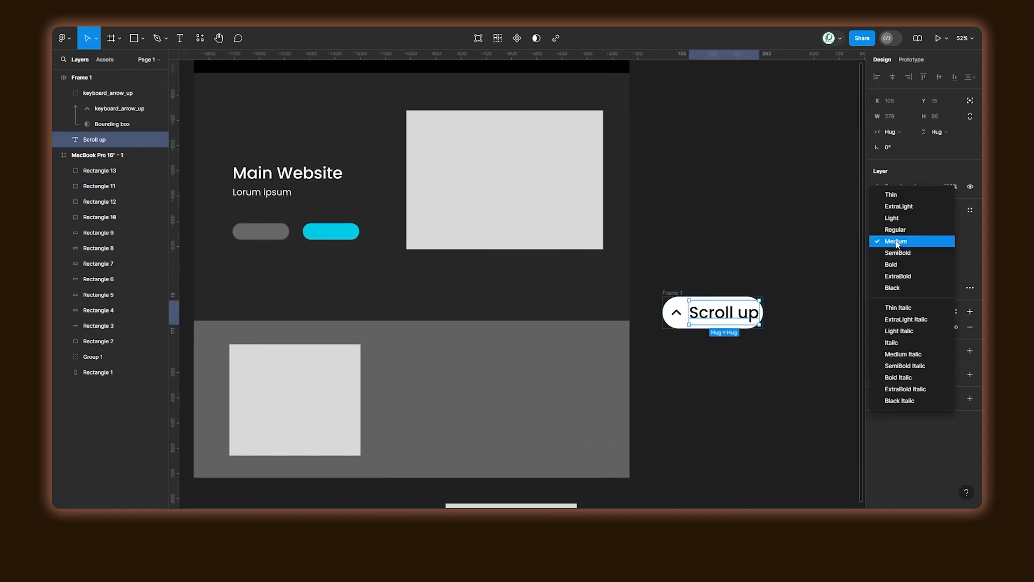
left_click(897, 230)
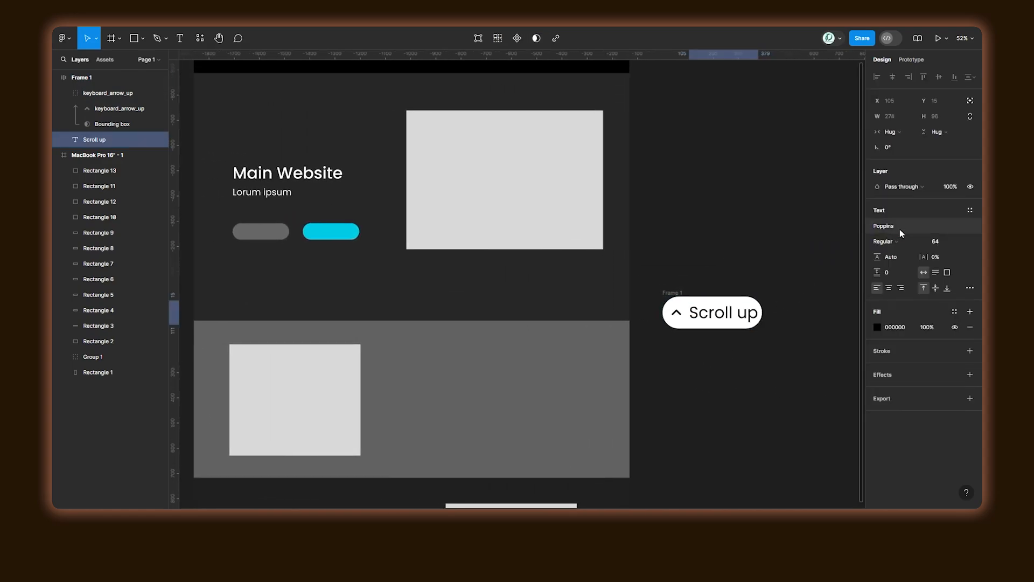
left_click(798, 343)
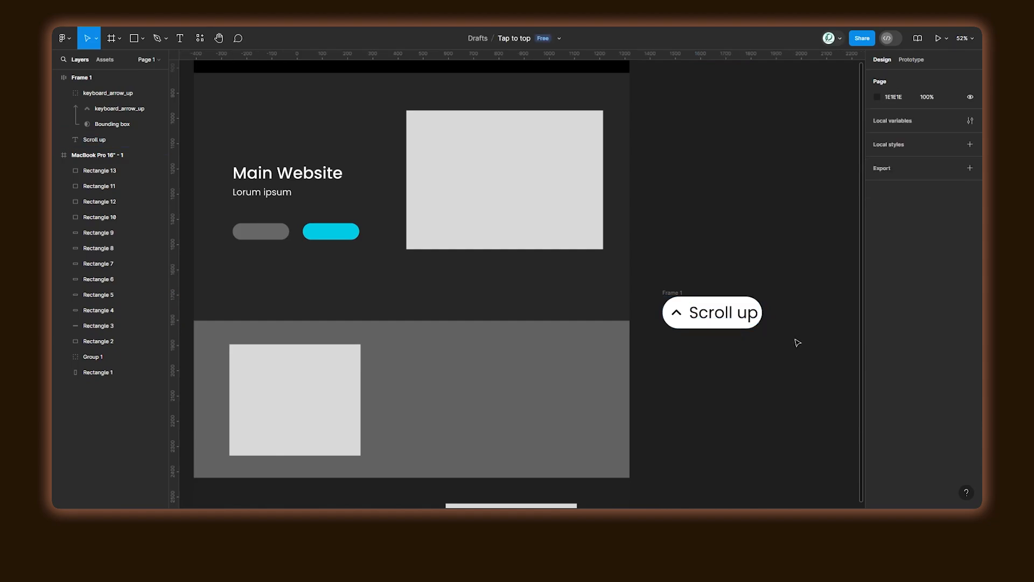
- Move the "Scroll up" button into the "MacBook Pro 16" - 1" frame, near the hero area's lower right
scroll(705, 378, "down", 2)
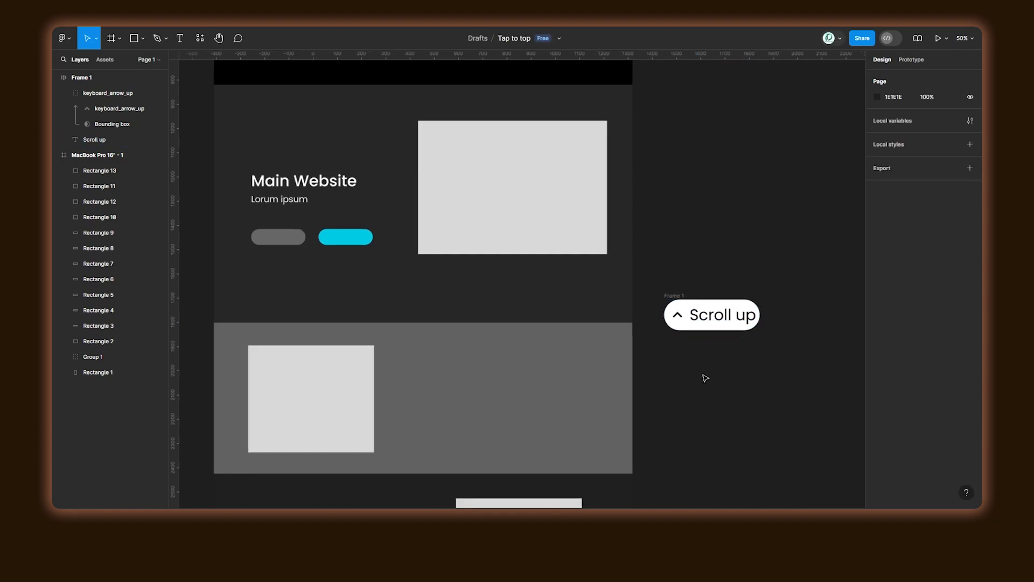
left_click(672, 315)
left_click_drag(673, 317, 531, 286)
left_click(64, 93)
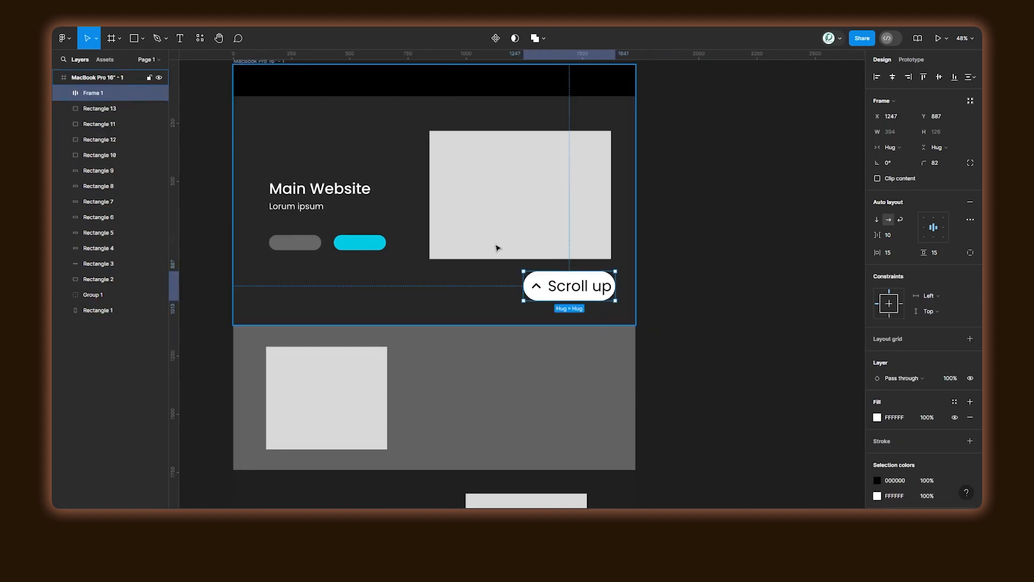
- Align the button to the bottom-right corner of the page frame and offset it 20 px inward from both edges
left_click(954, 79)
left_click(908, 77)
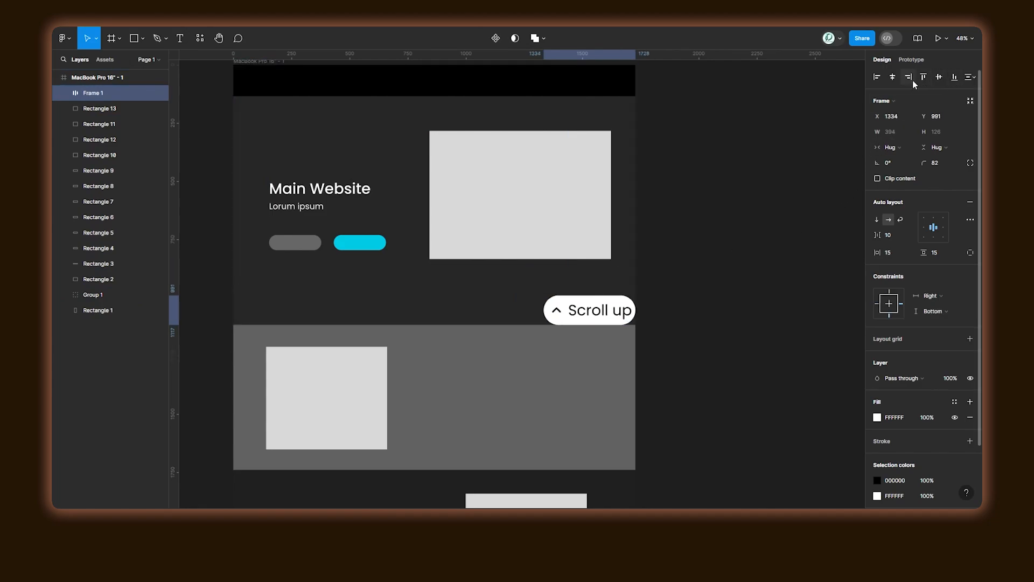
scroll(518, 320, "up", 5)
scroll(723, 318, "up", 3)
scroll(723, 317, "right", 5)
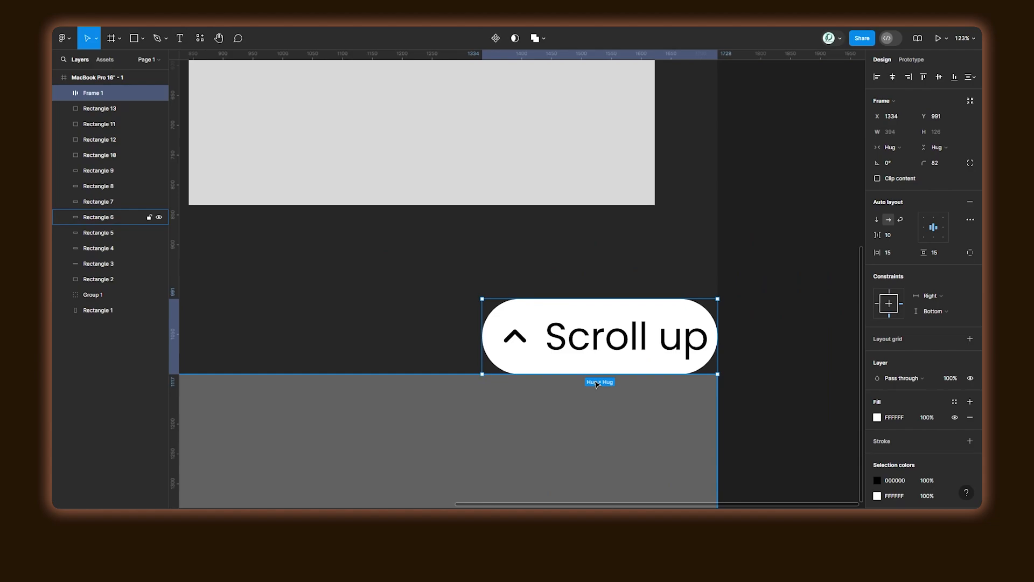
key("shift+Up")
key("shift+Up")
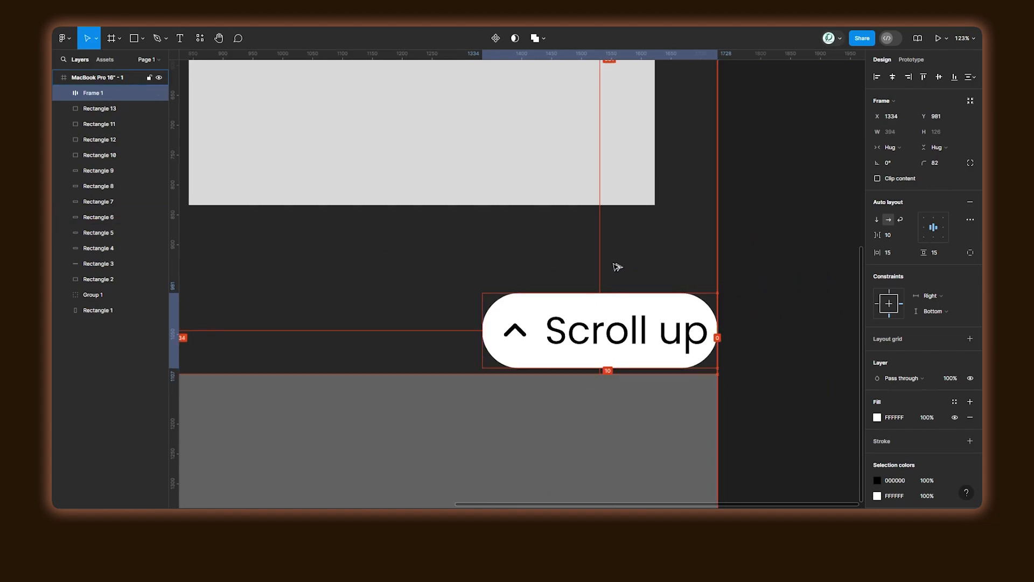
key("shift+Left")
key("shift+Left")
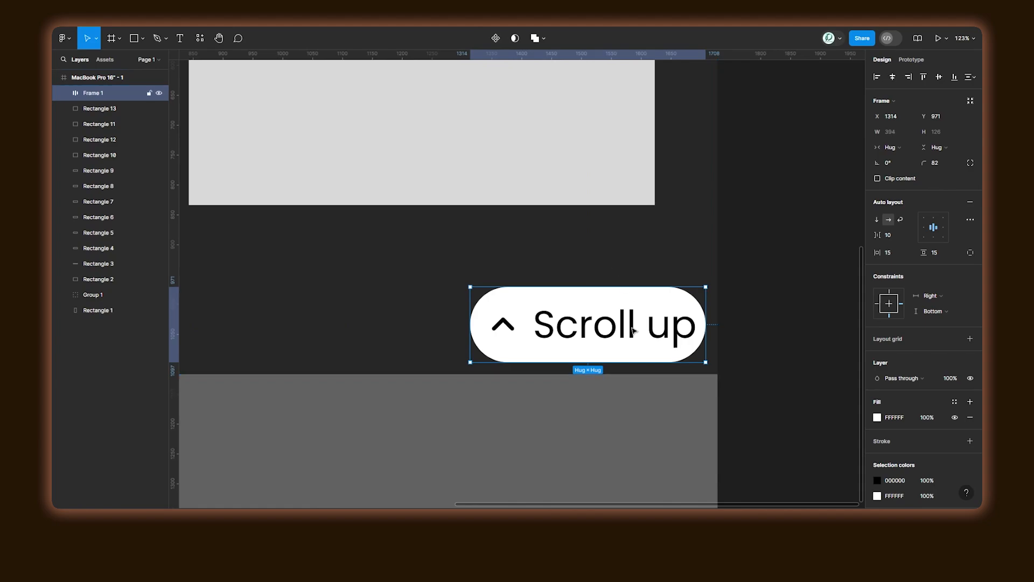
left_click(778, 322)
- Set the "Scroll up" button's scroll position to Fixed (stay in place)
scroll(778, 322, "down", 5)
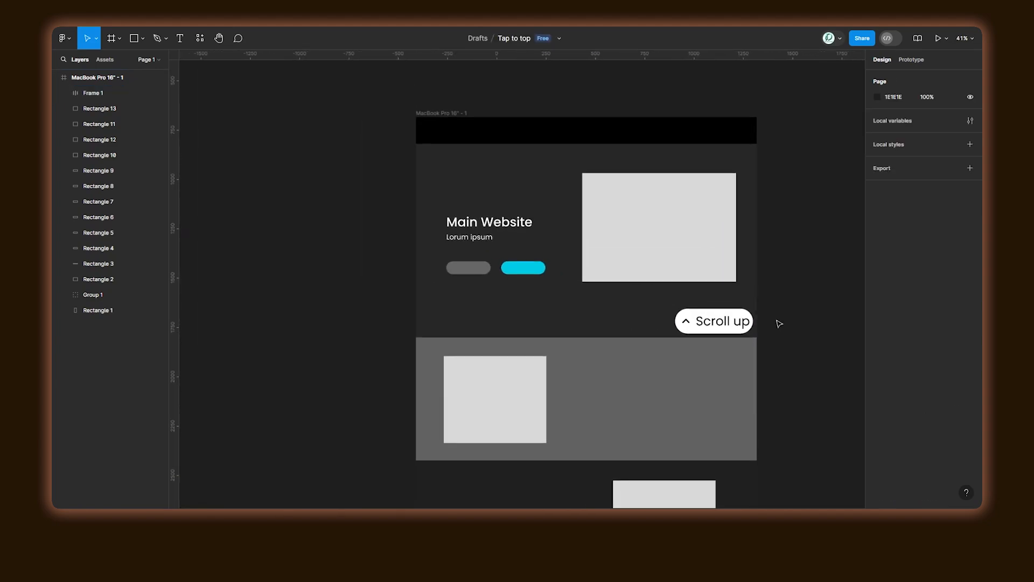
left_click_drag(778, 322, 709, 295)
left_click(690, 310)
left_click(660, 303)
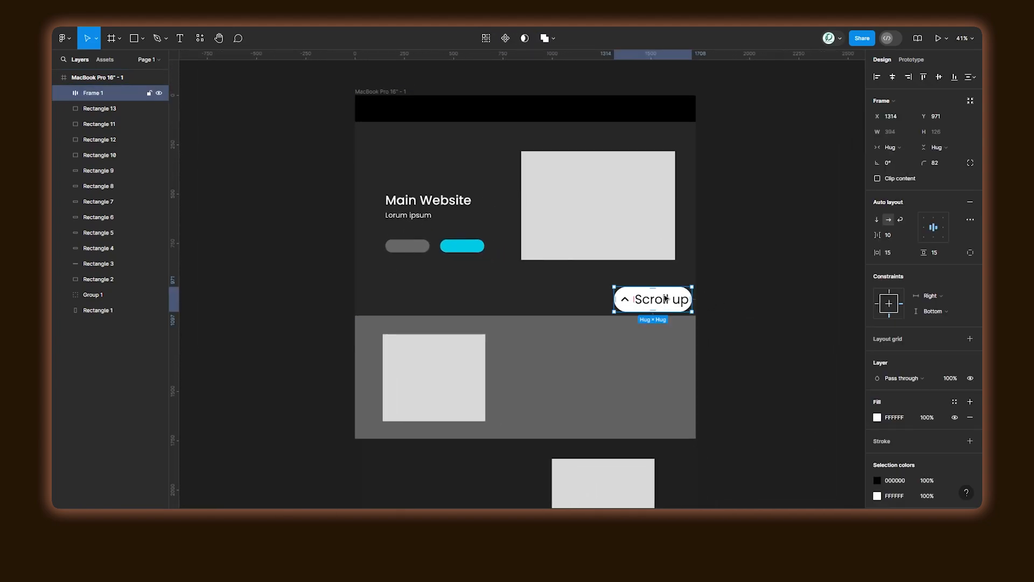
left_click(914, 62)
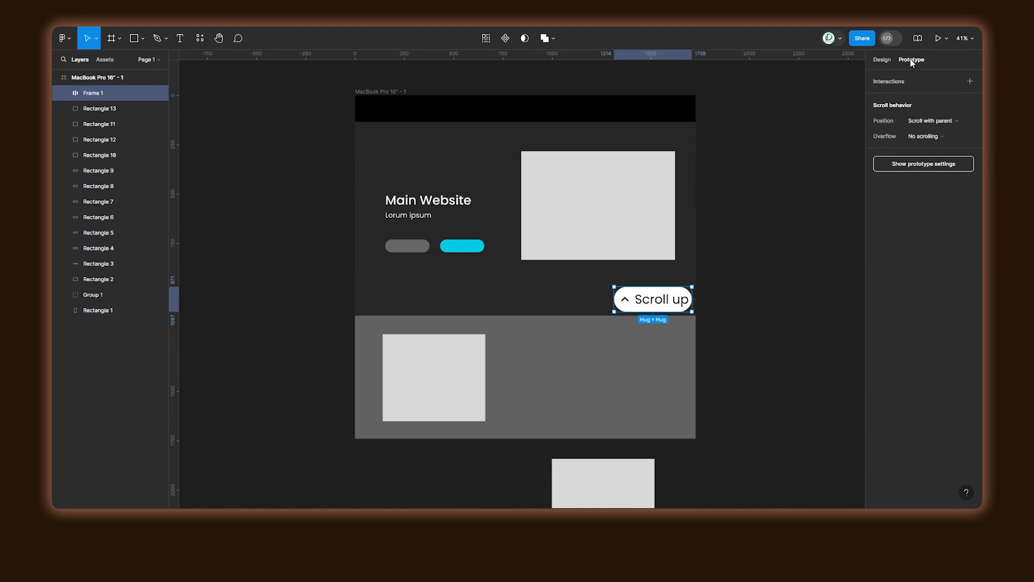
left_click(949, 125)
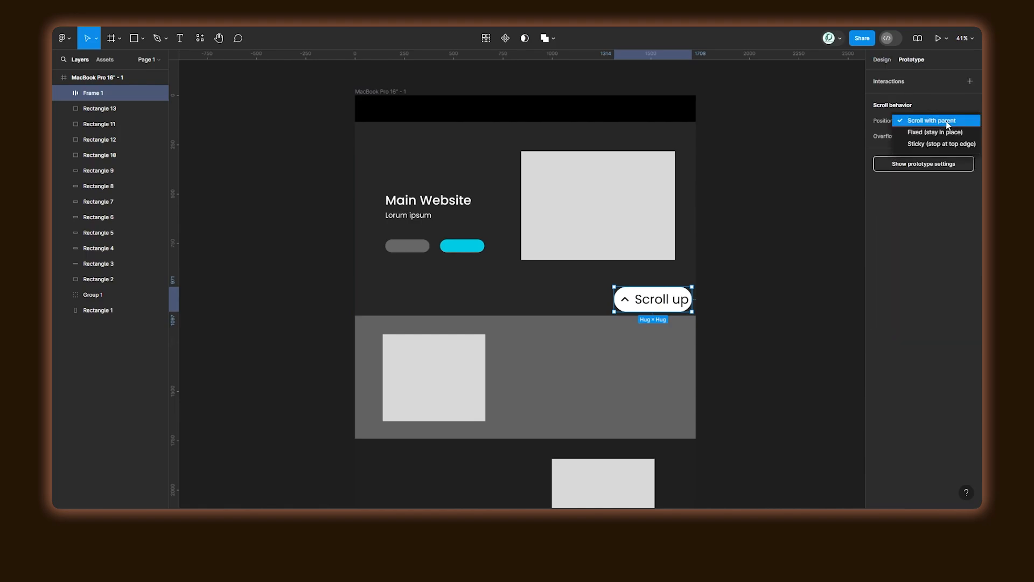
left_click(934, 133)
left_click(887, 61)
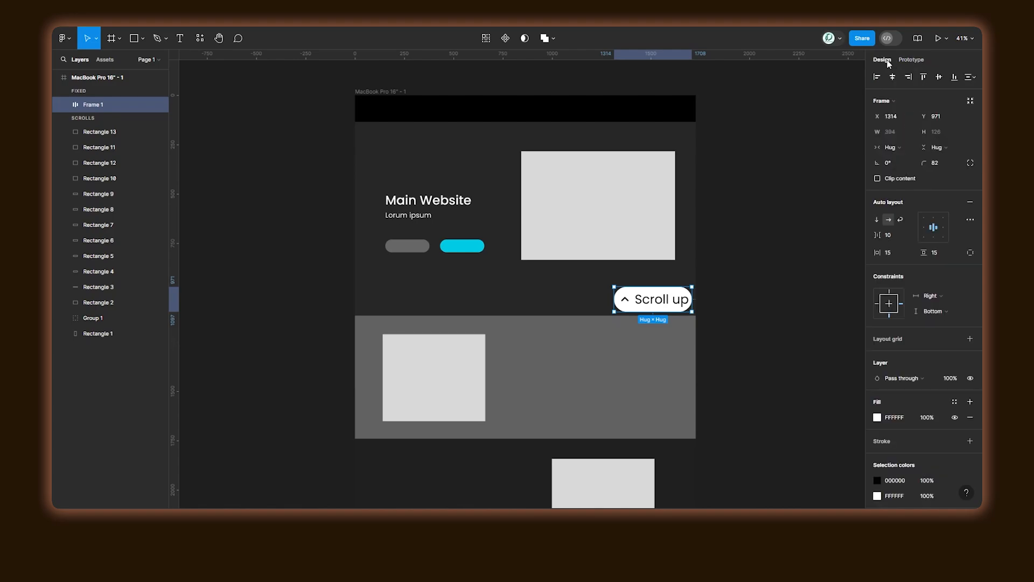
left_click(759, 339)
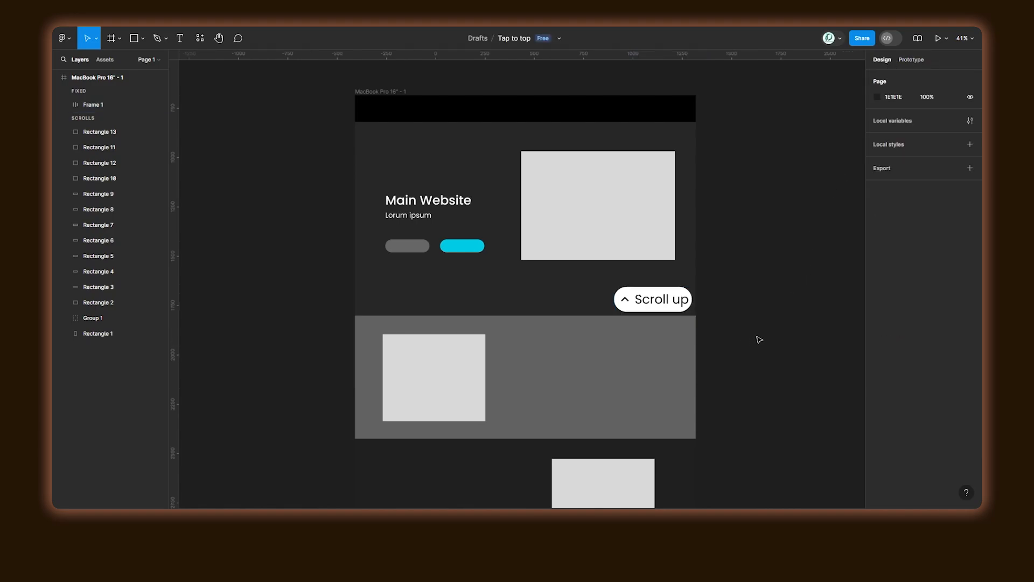
- Connect the "Scroll up" button to the black header bar (Rectangle 3) with an On click, Scroll to interaction
left_click(664, 303)
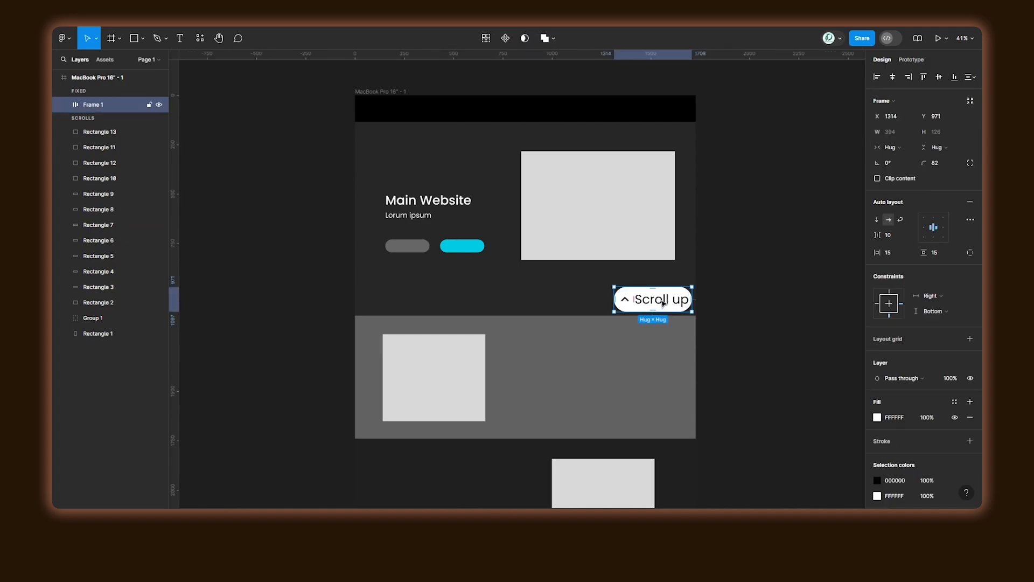
left_click(917, 61)
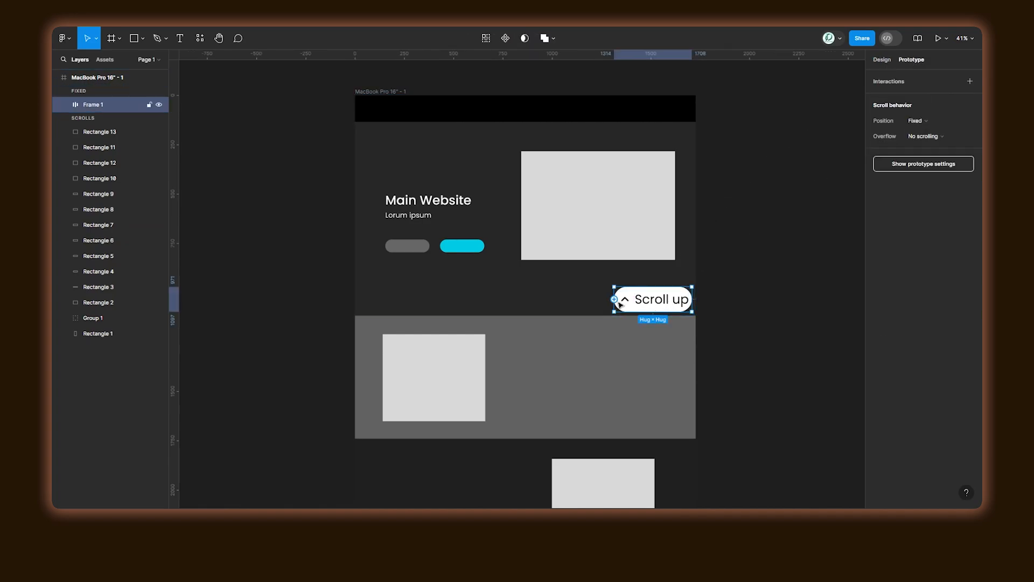
left_click_drag(614, 299, 515, 107)
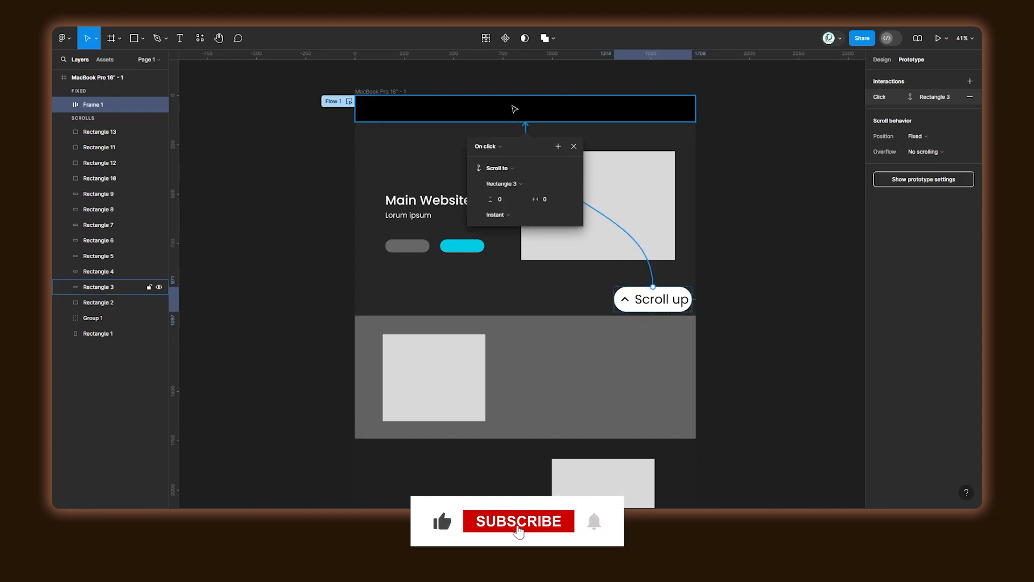
left_click(502, 147)
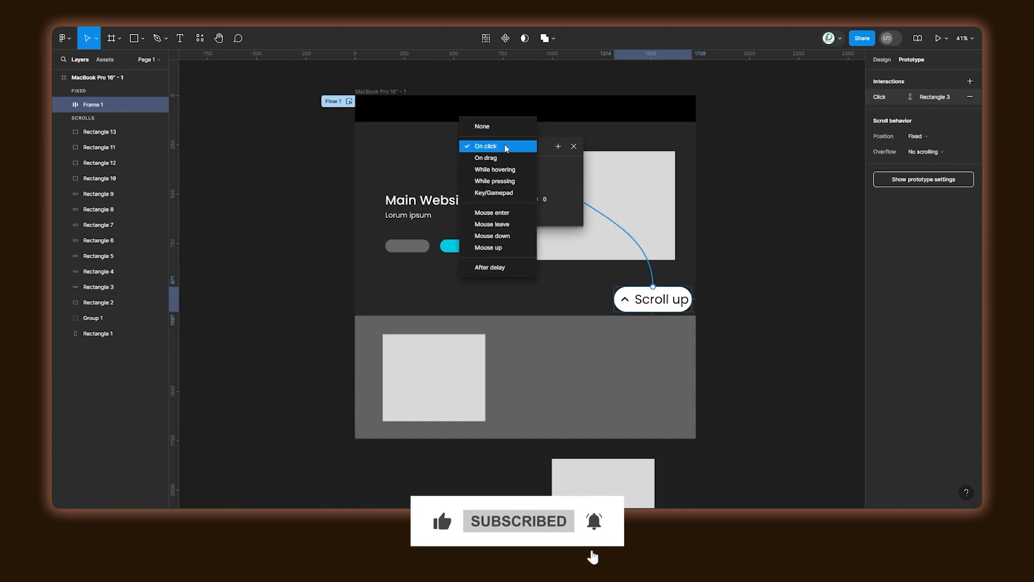
left_click(503, 146)
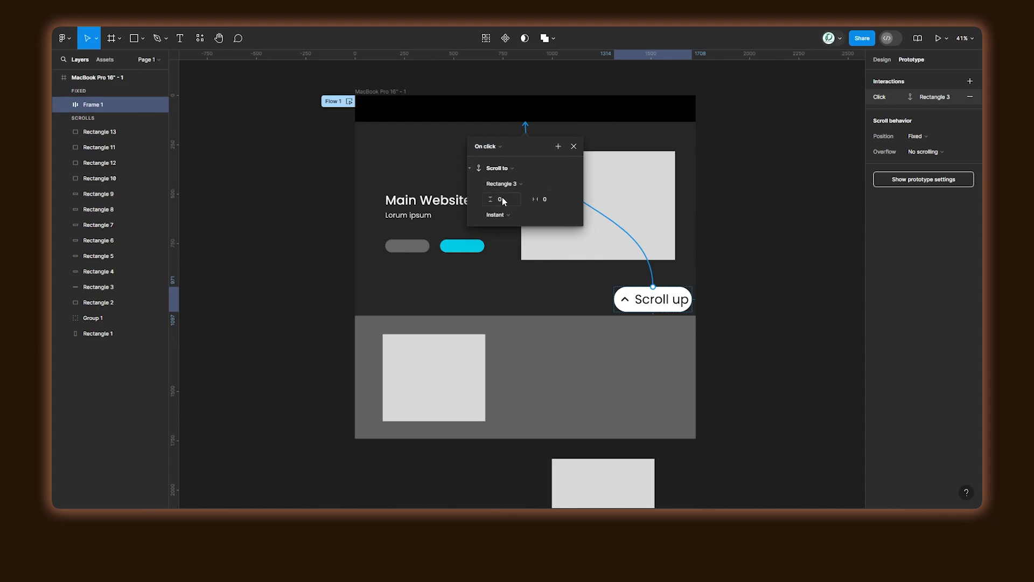
- Set the scroll interaction to Animate with the Slow easing
left_click(506, 213)
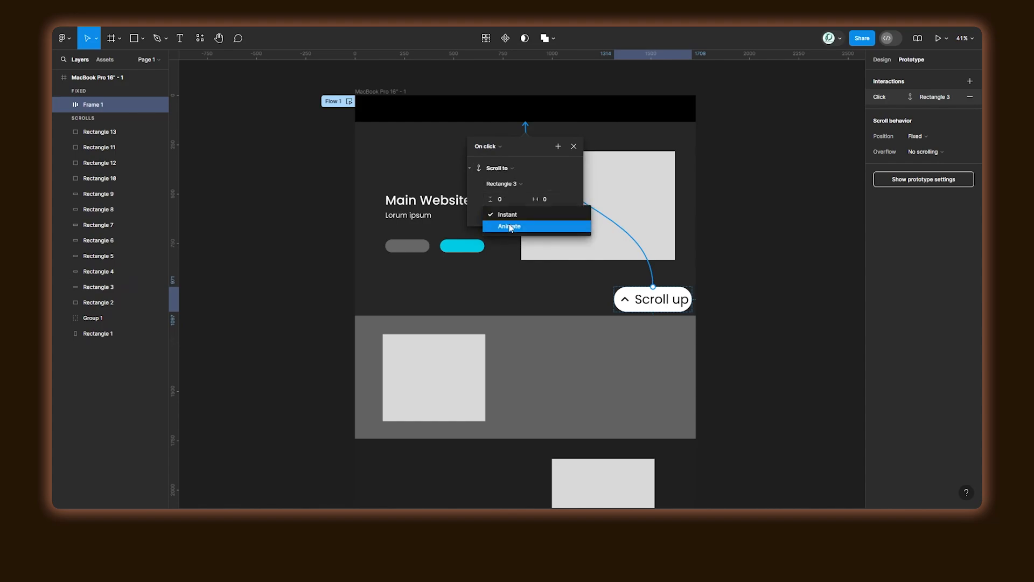
left_click(544, 230)
left_click(515, 230)
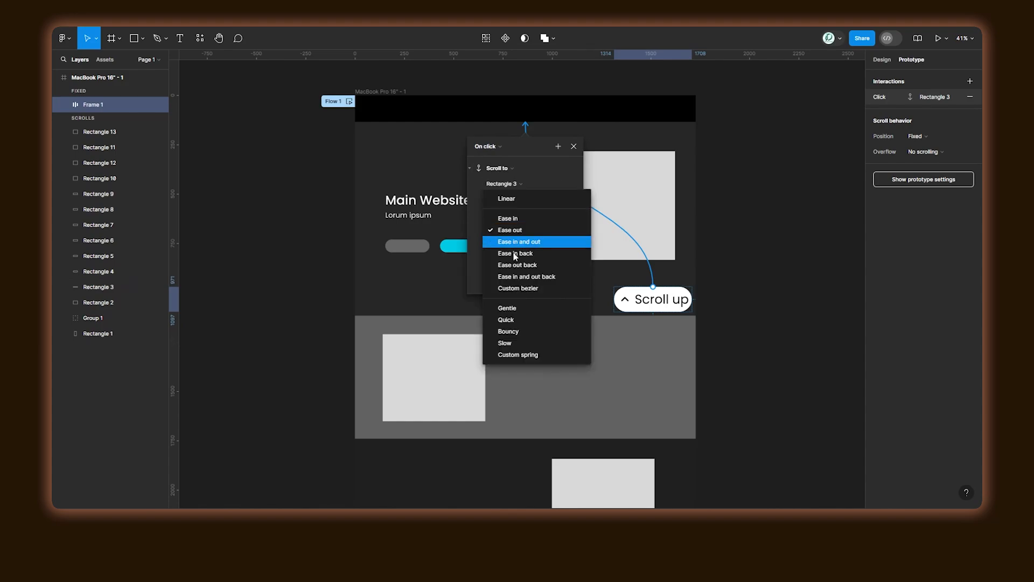
left_click(520, 347)
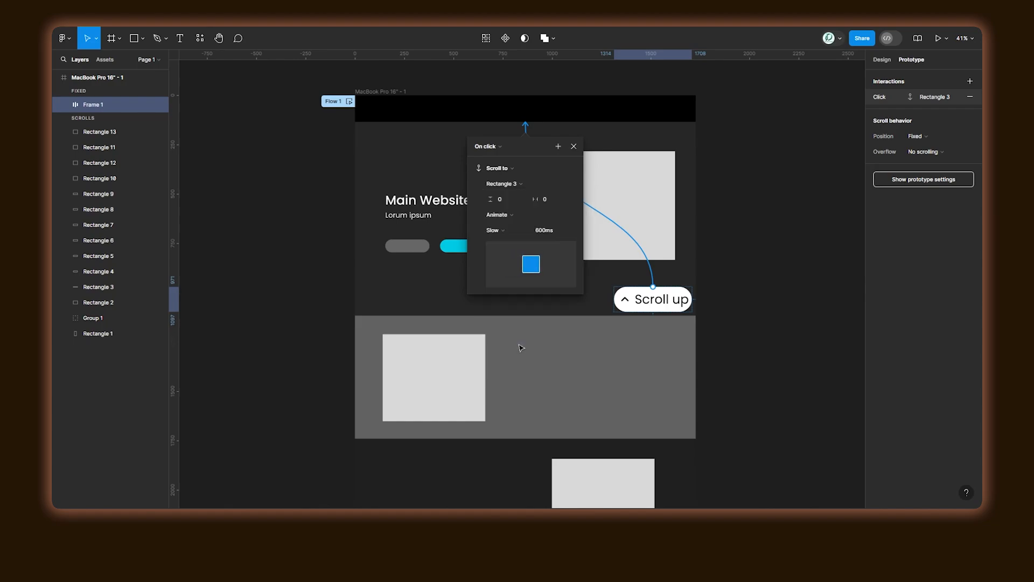
left_click(573, 147)
left_click(740, 198)
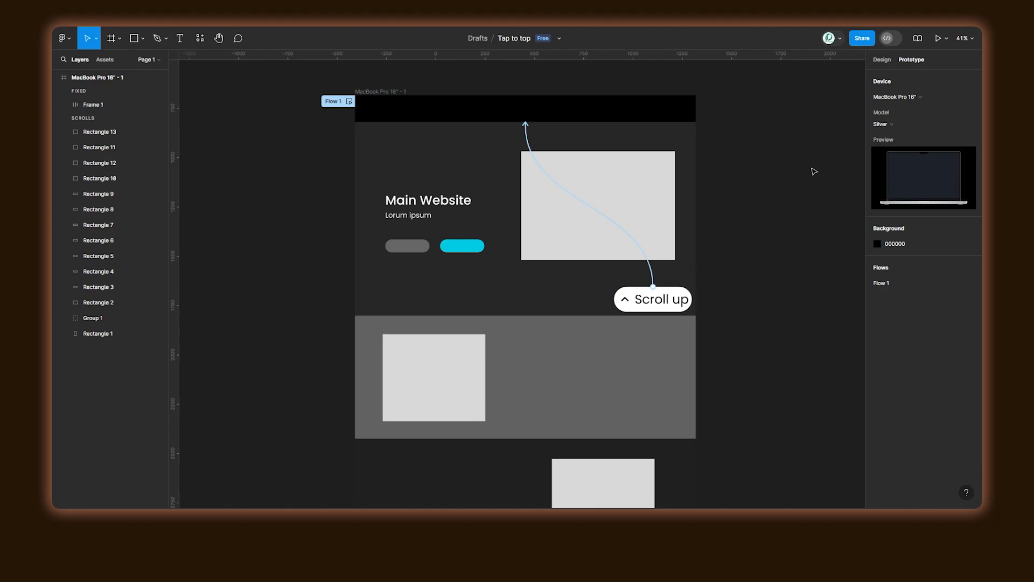
- Set the prototype's preview device to None
left_click(903, 97)
scroll(923, 76, "up", 5)
left_click(923, 76)
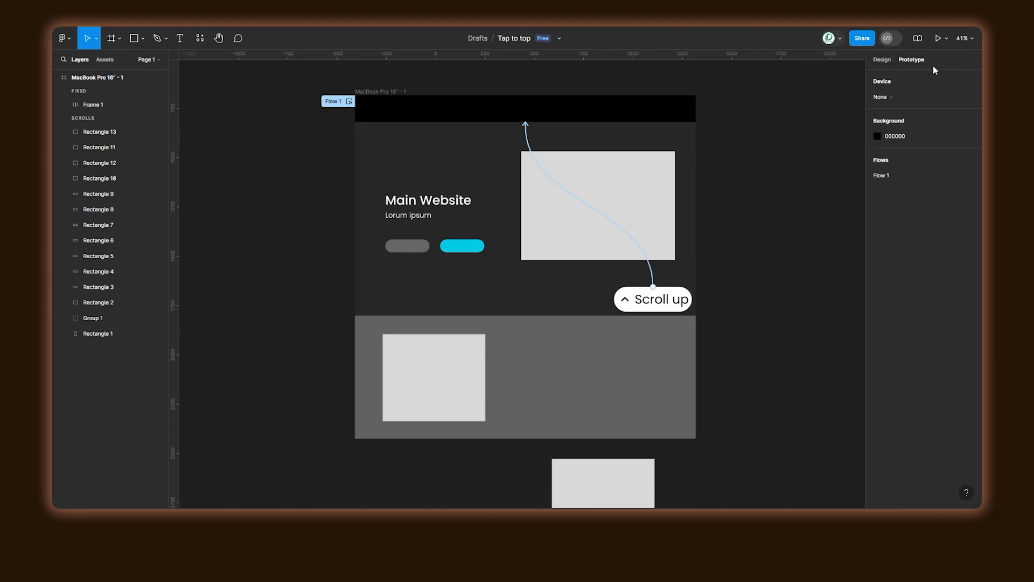
left_click(881, 60)
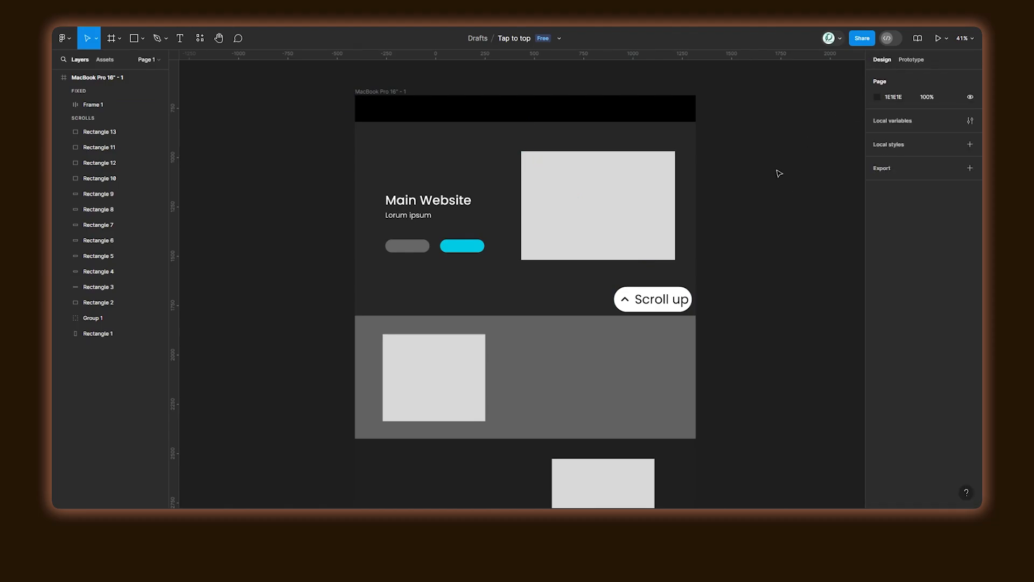
- Preview the "MacBook Pro 16" - 1" frame as a prototype and check how far the page scrolls
scroll(779, 173, "down", 5)
left_click_drag(779, 174, 600, 143)
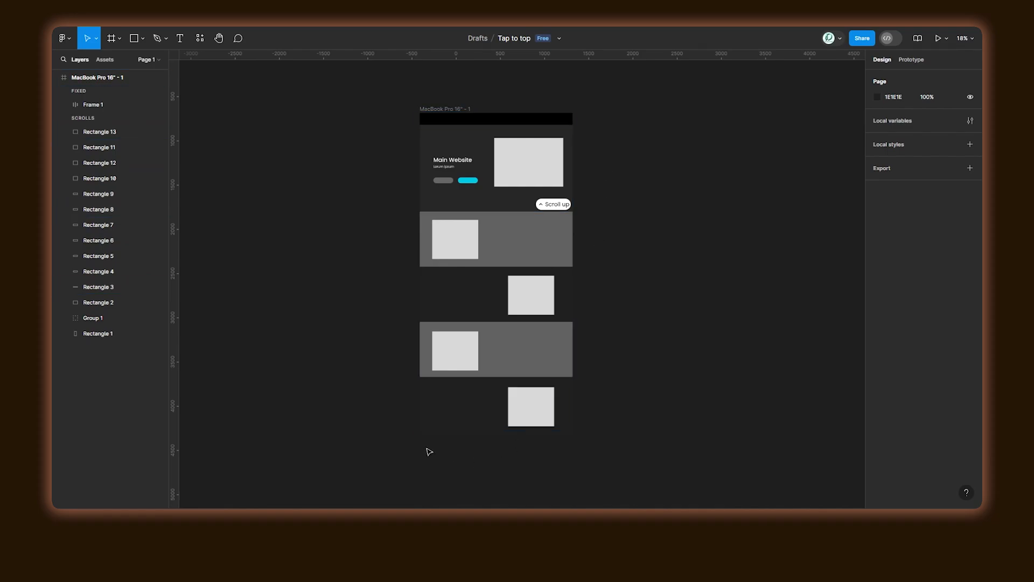
left_click(462, 110)
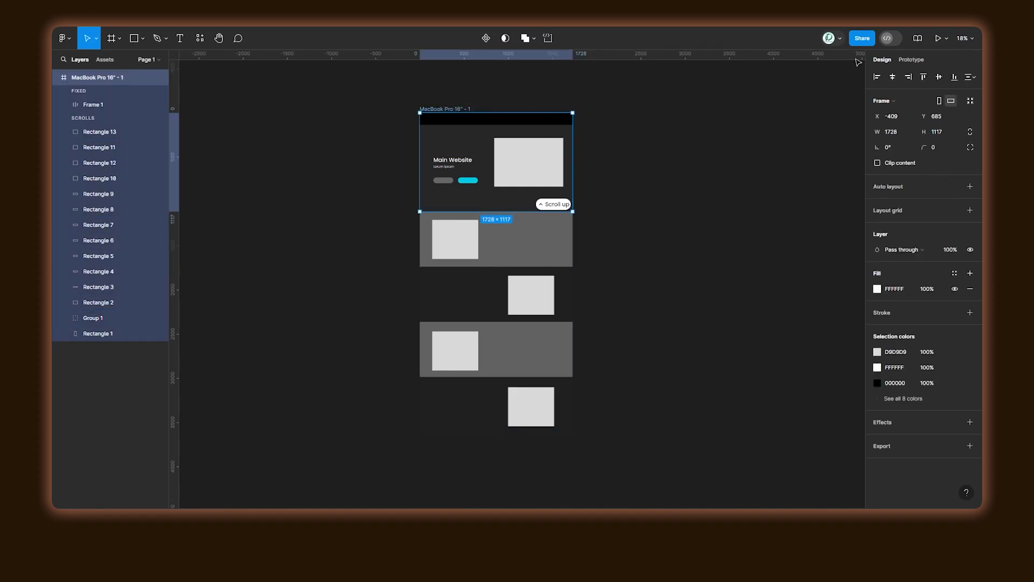
left_click(938, 38)
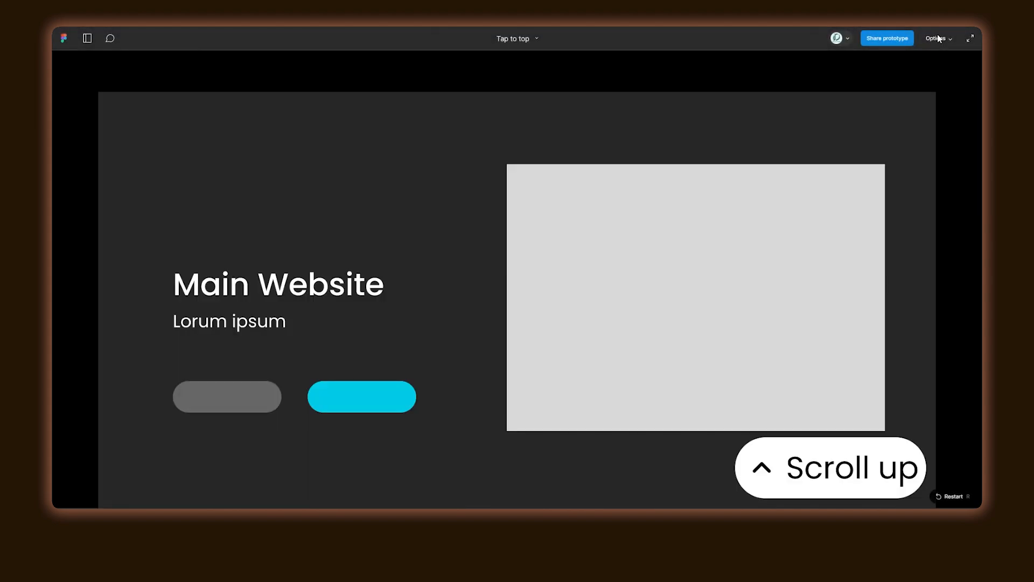
scroll(734, 235, "down", 2)
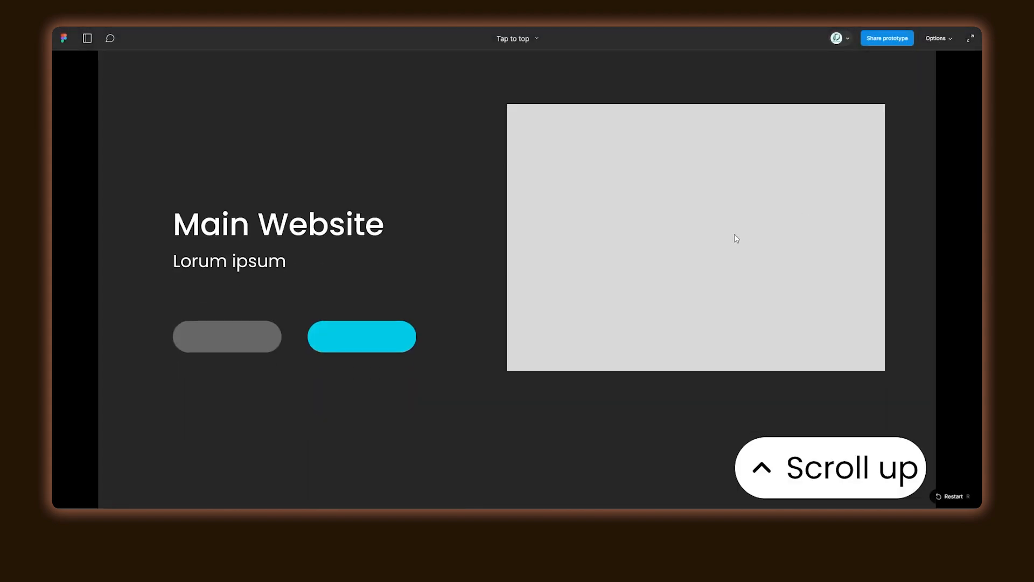
scroll(734, 238, "up", 2)
scroll(734, 238, "down", 2)
scroll(735, 238, "up", 2)
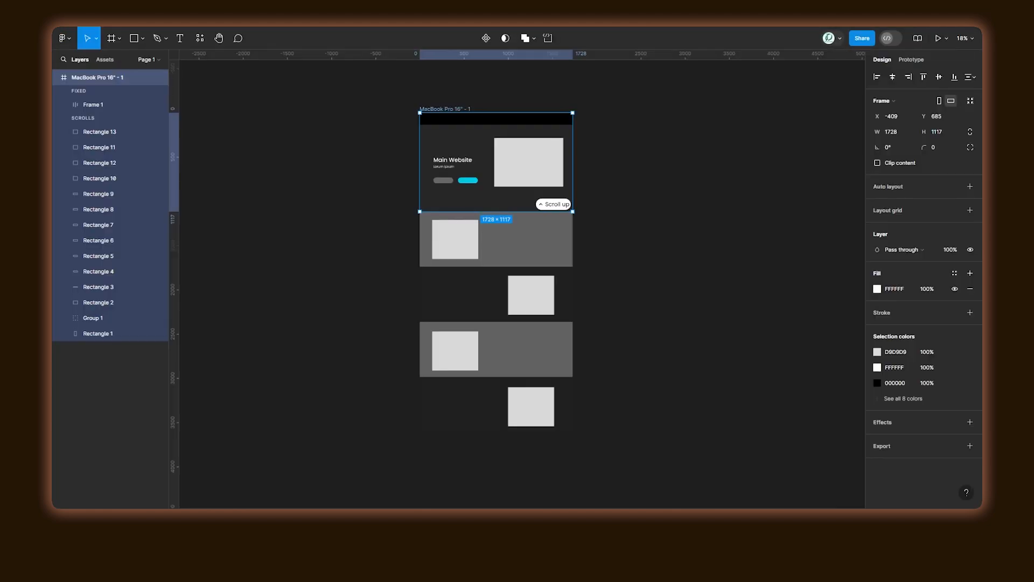
- Set the "MacBook Pro 16" - 1" frame's overflow scroll behavior to Vertical
left_click(379, 108)
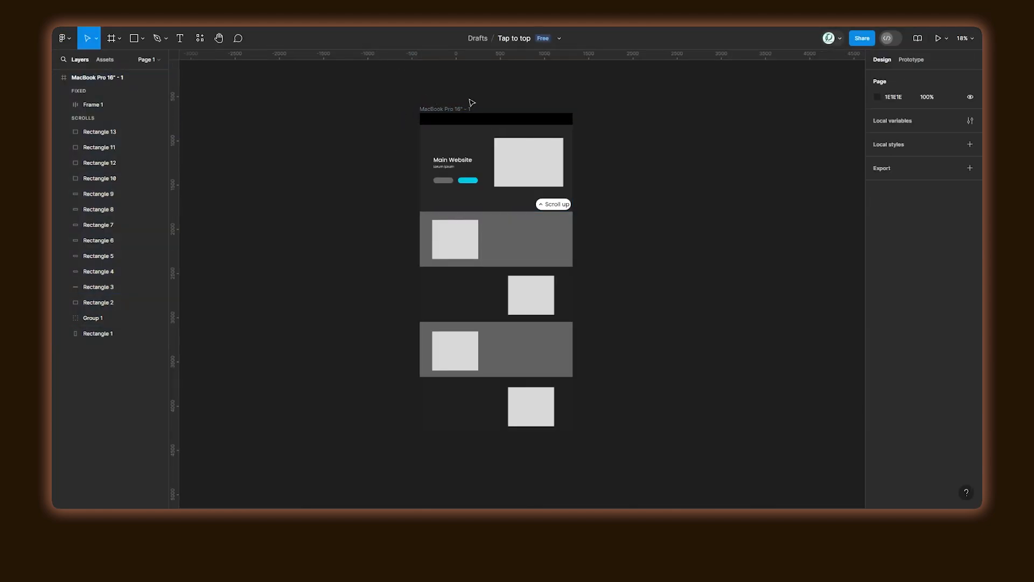
left_click(455, 110)
left_click(910, 60)
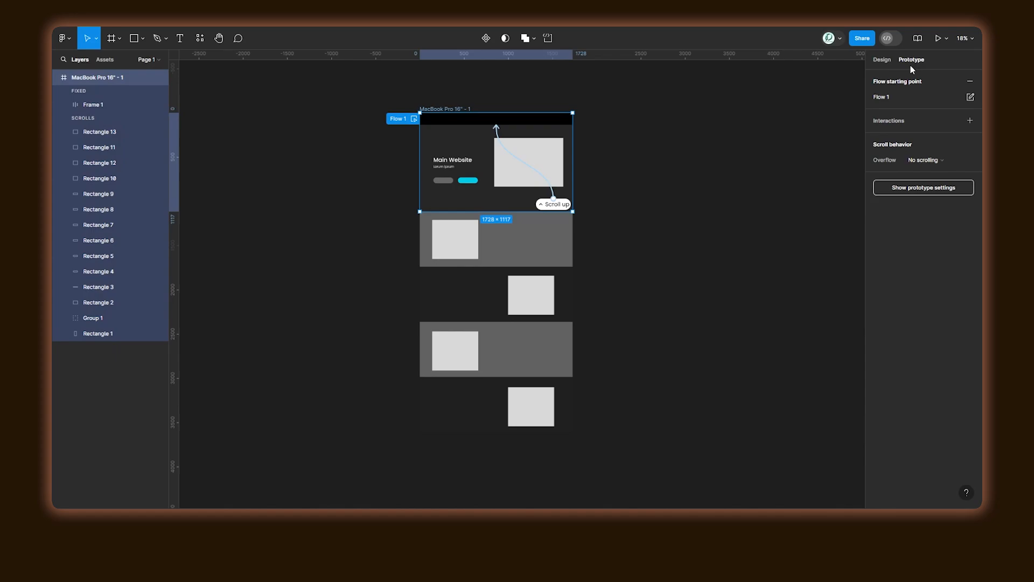
left_click(943, 161)
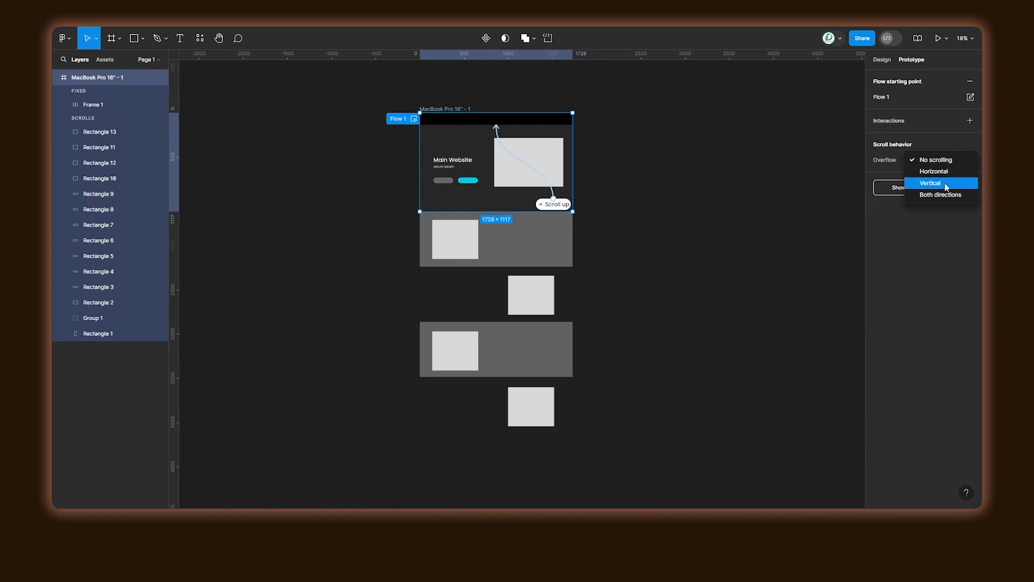
left_click(948, 187)
left_click(732, 169)
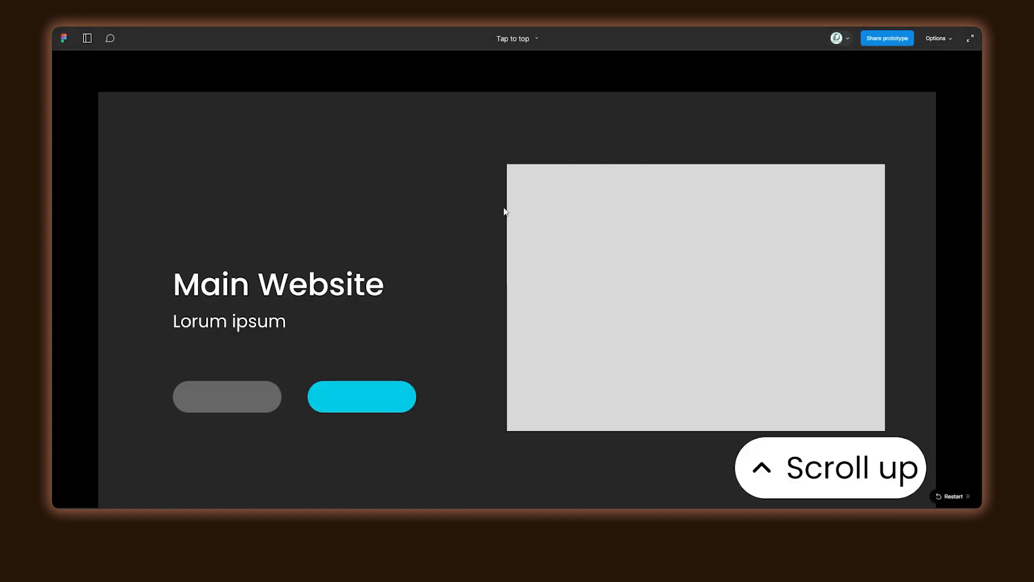
- Test the prototype by scrolling down through the page sections and using the "Scroll up" button
scroll(504, 209, "down", 5)
scroll(503, 208, "down", 10)
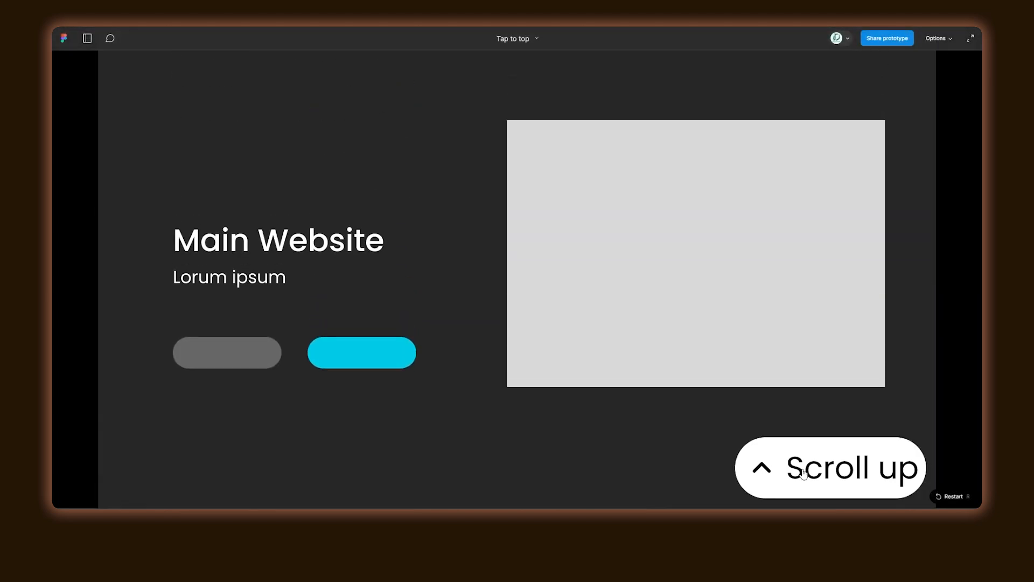
scroll(623, 369, "up", 2)
scroll(454, 235, "down", 5)
scroll(454, 237, "down", 10)
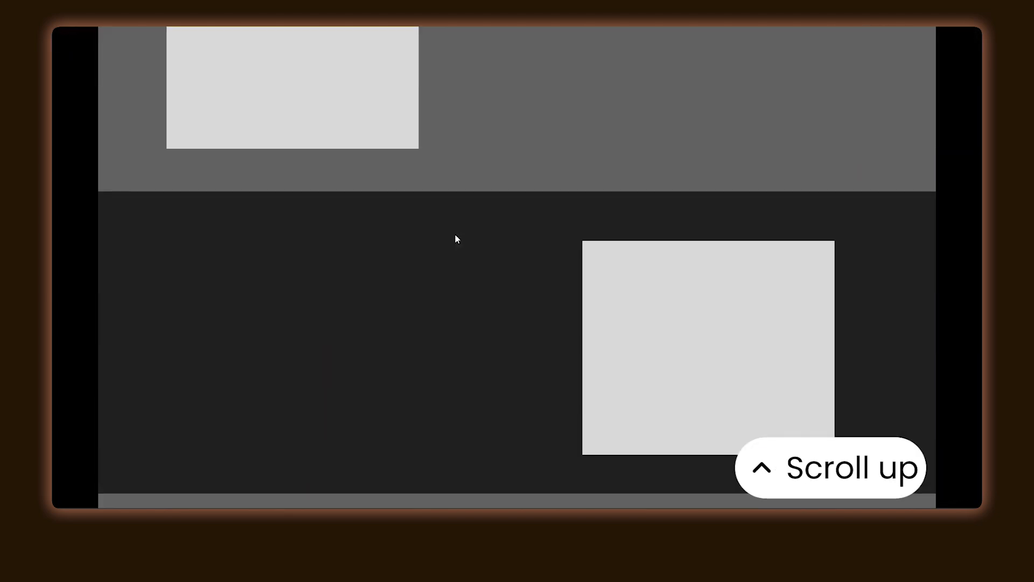
left_click(801, 448)
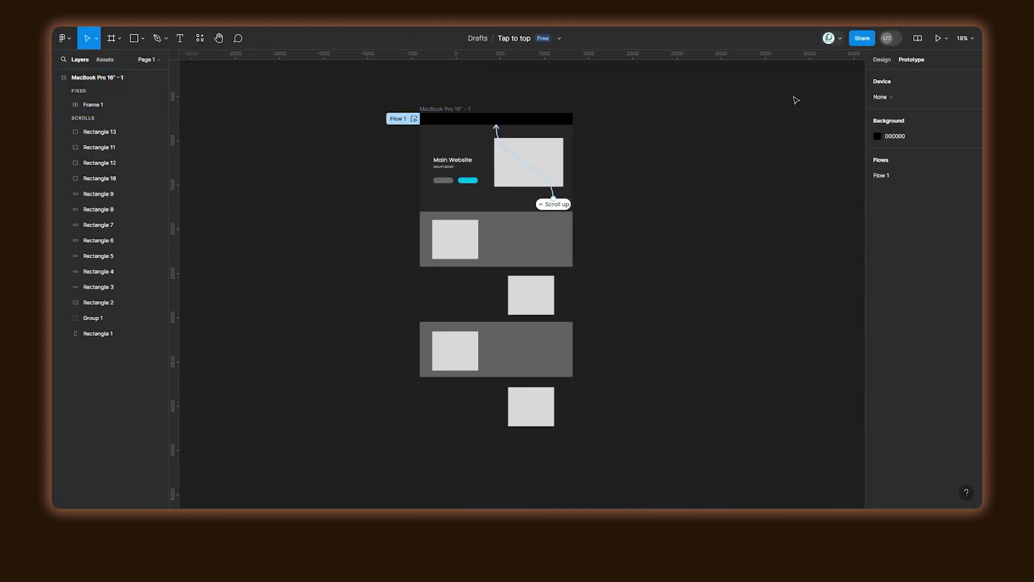
- Reduce the button's "Scroll up" text to font size 24
left_click(875, 60)
scroll(544, 202, "up", 8)
left_click(557, 209)
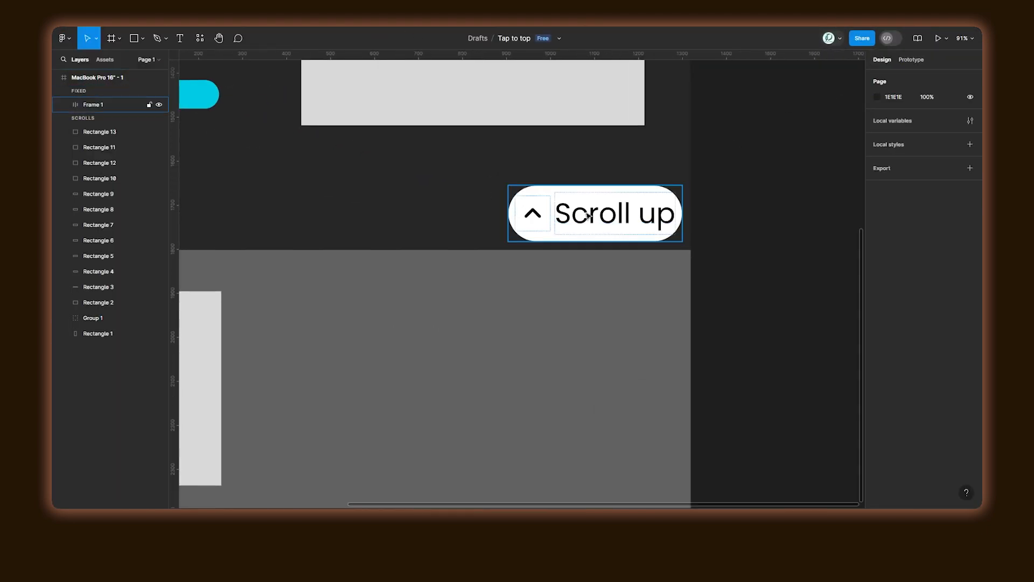
left_click(558, 209)
left_click(962, 244)
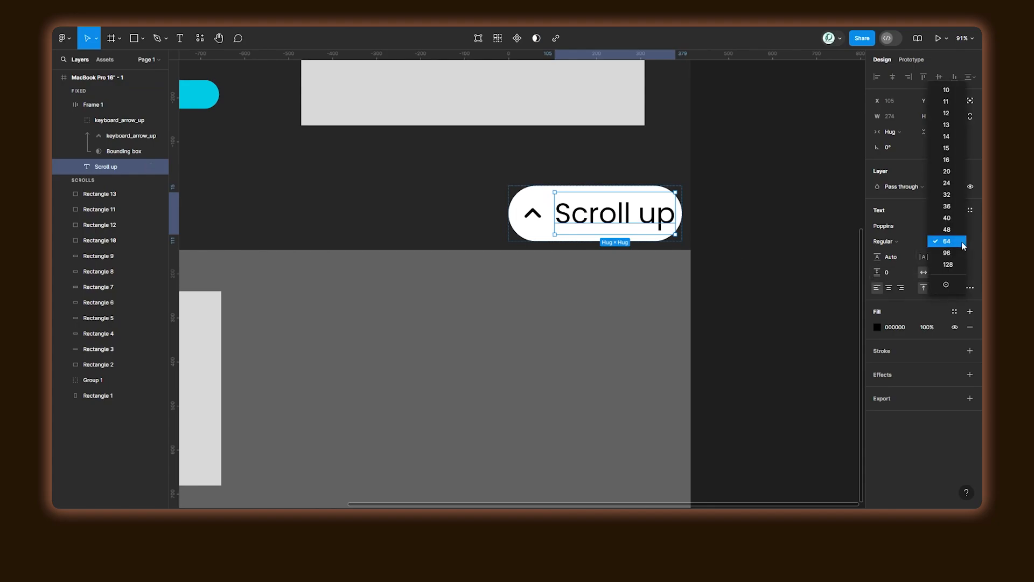
left_click(950, 187)
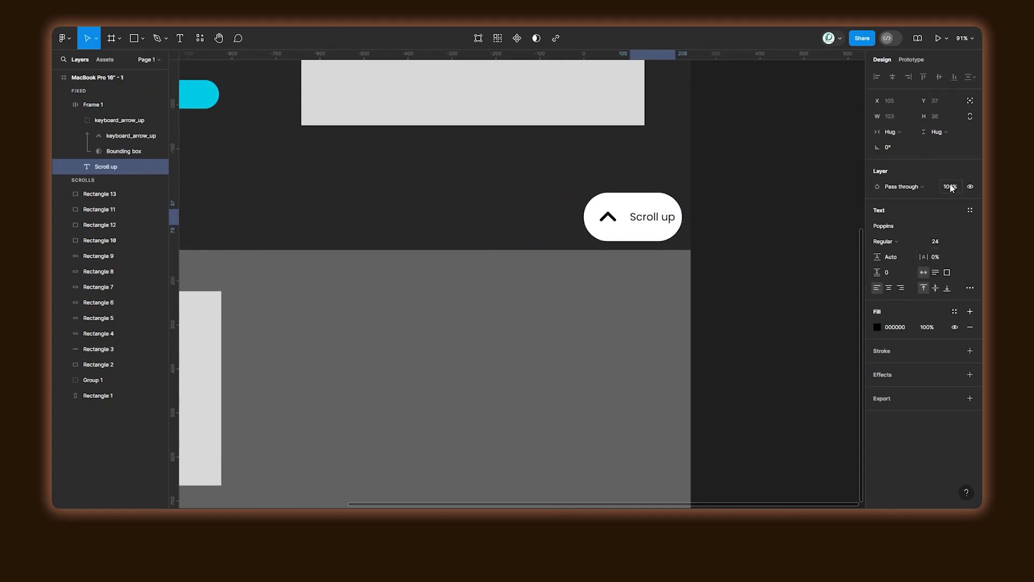
- Resize the button's arrow icon to 30 × 30 px
left_click(606, 216)
left_click(936, 134)
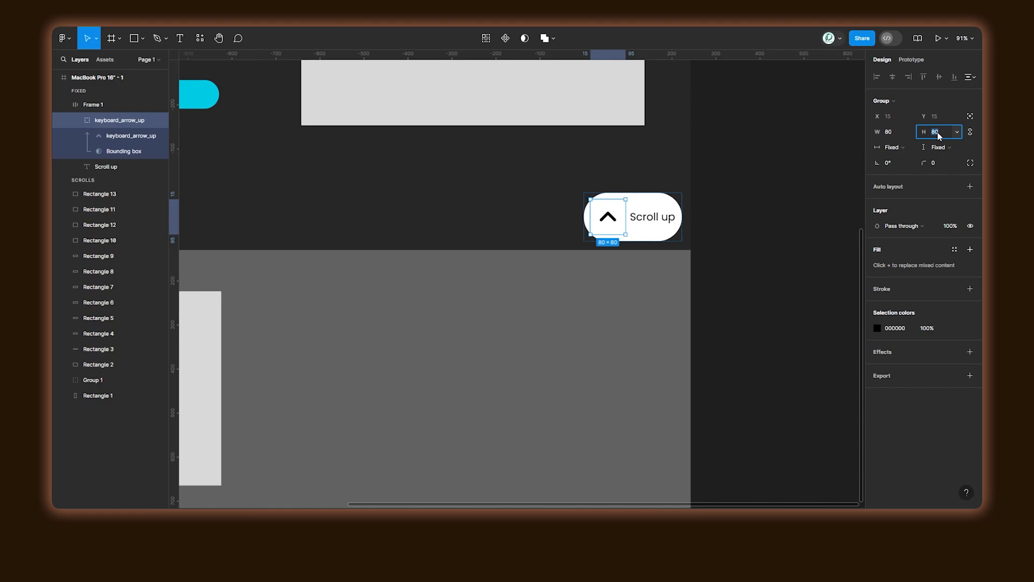
type("40")
key("Return")
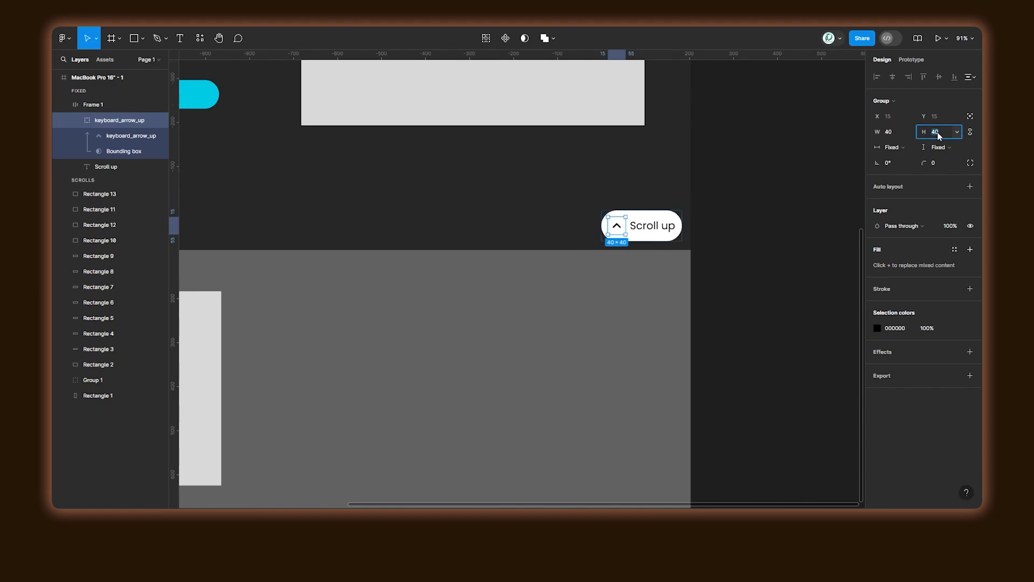
key("Return")
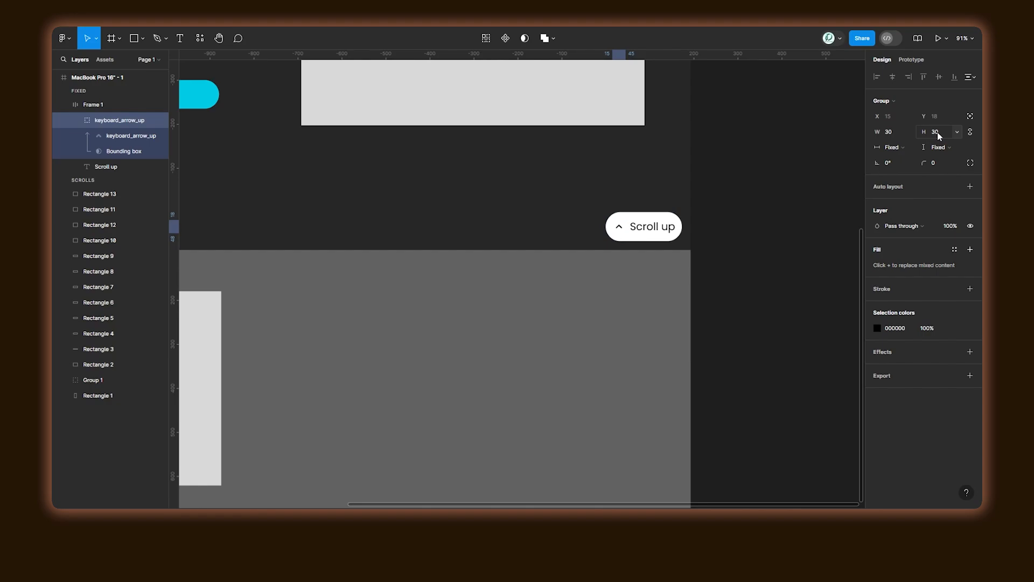
- Move the "Scroll up" button slightly inward from the frame's bottom-right corner, to about X 1515, Y 1011
left_click(742, 224)
left_click(657, 232)
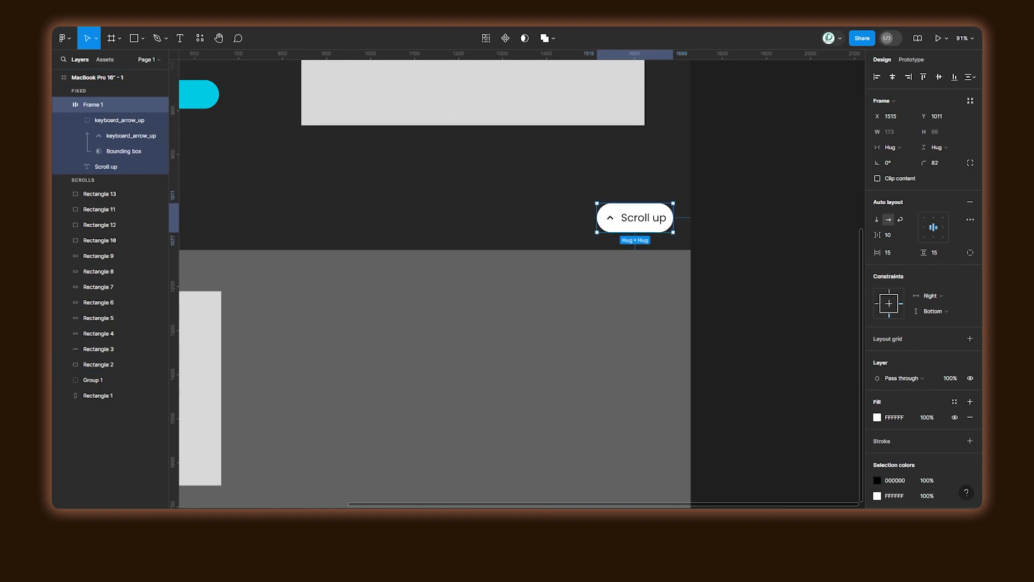
- Switch to the prototype preview and test the resized "Scroll up" button twice, scrolling down the page before each use
key("ctrl+Tab")
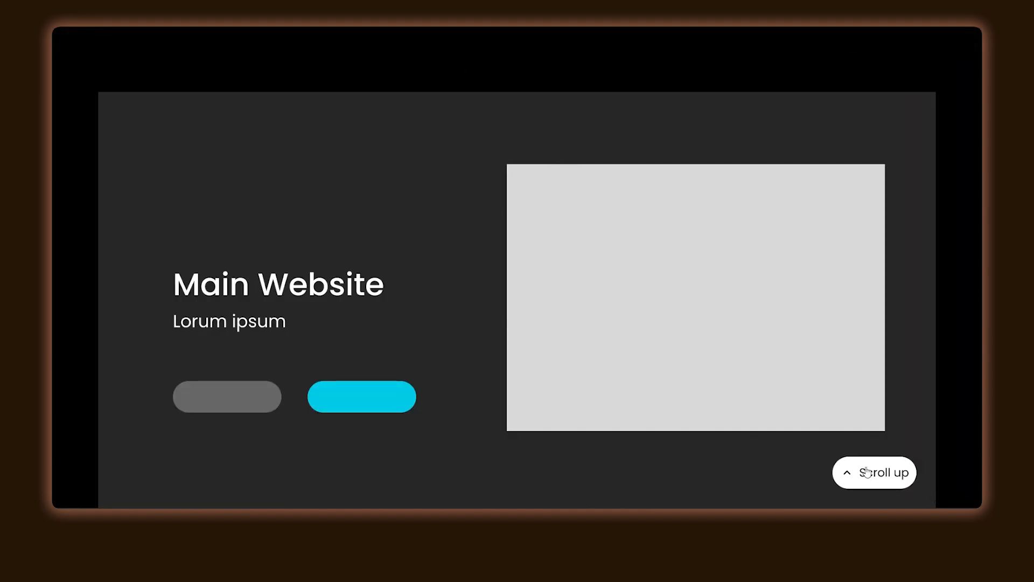
scroll(474, 179, "down", 10)
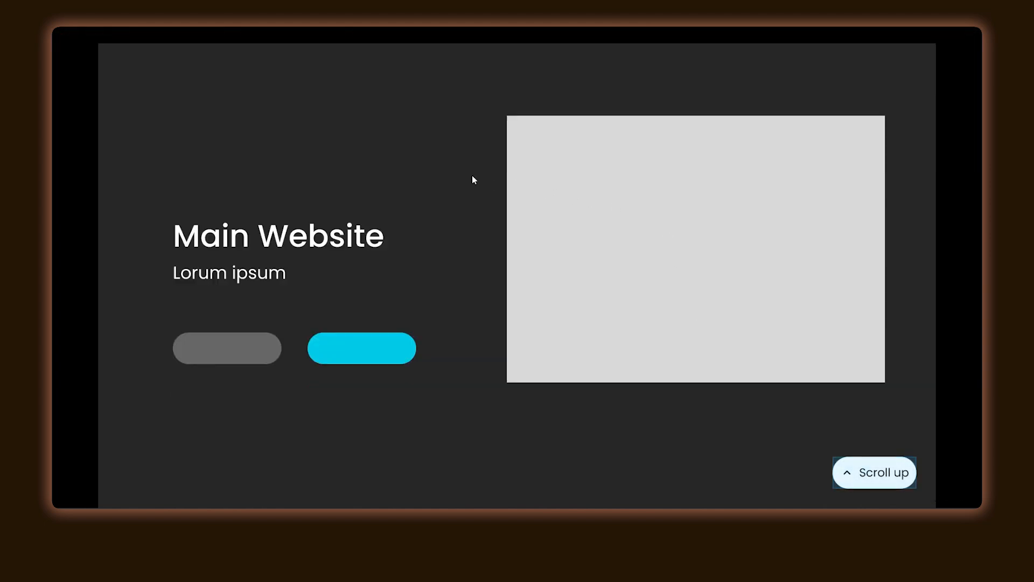
scroll(473, 180, "down", 15)
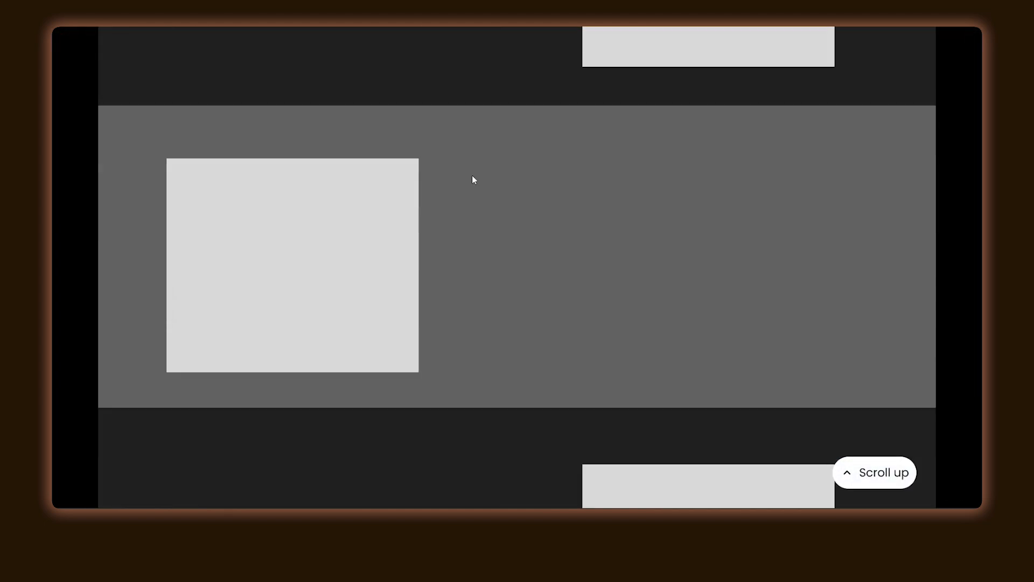
scroll(474, 179, "down", 10)
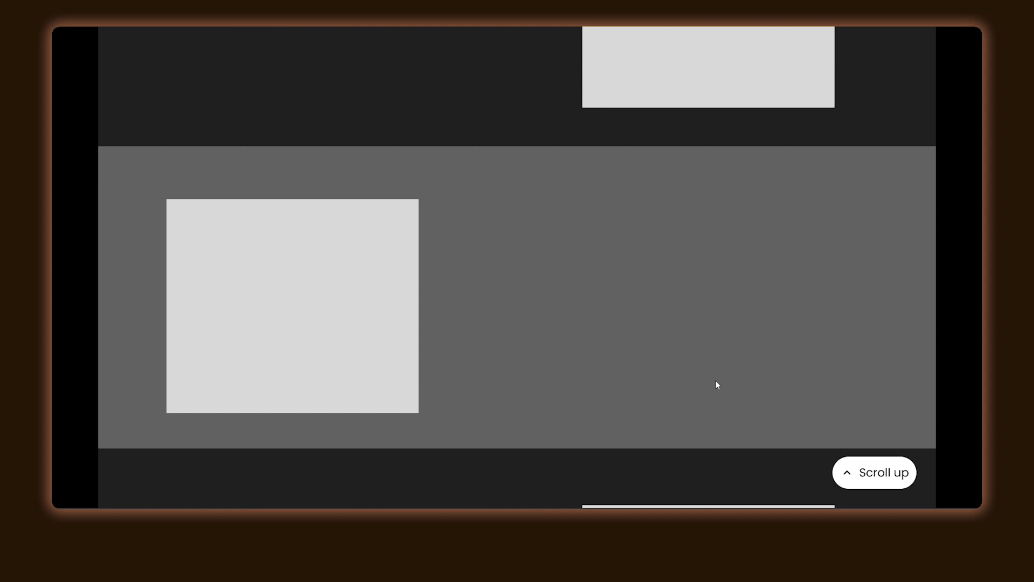
left_click(862, 471)
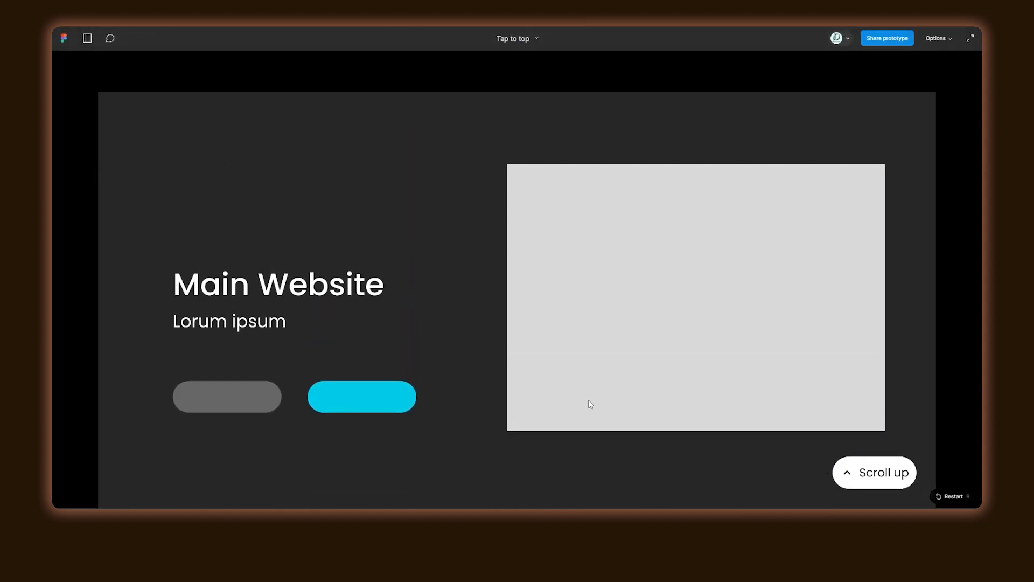
scroll(582, 399, "down", 4)
scroll(581, 400, "down", 9)
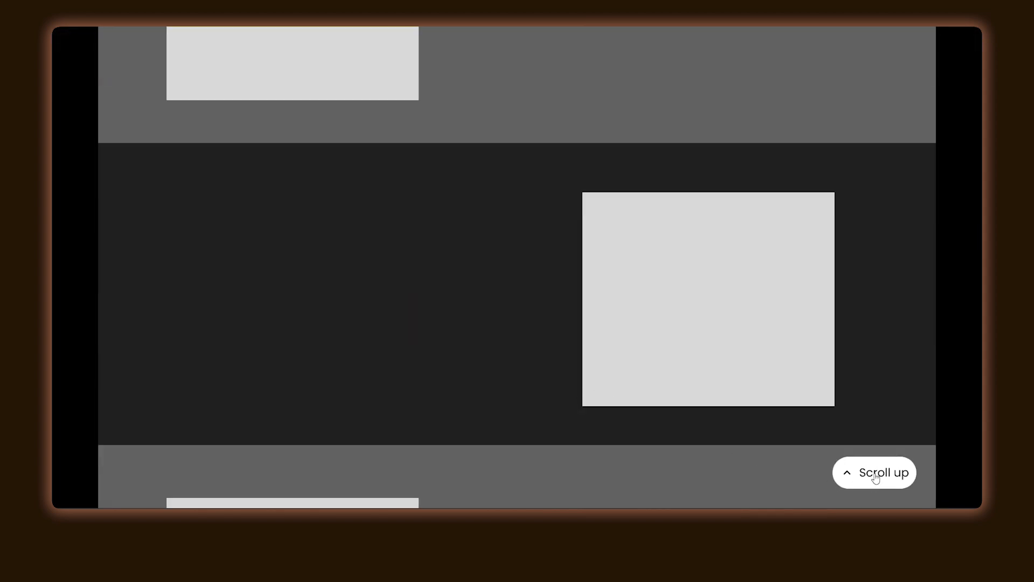
left_click(876, 478)
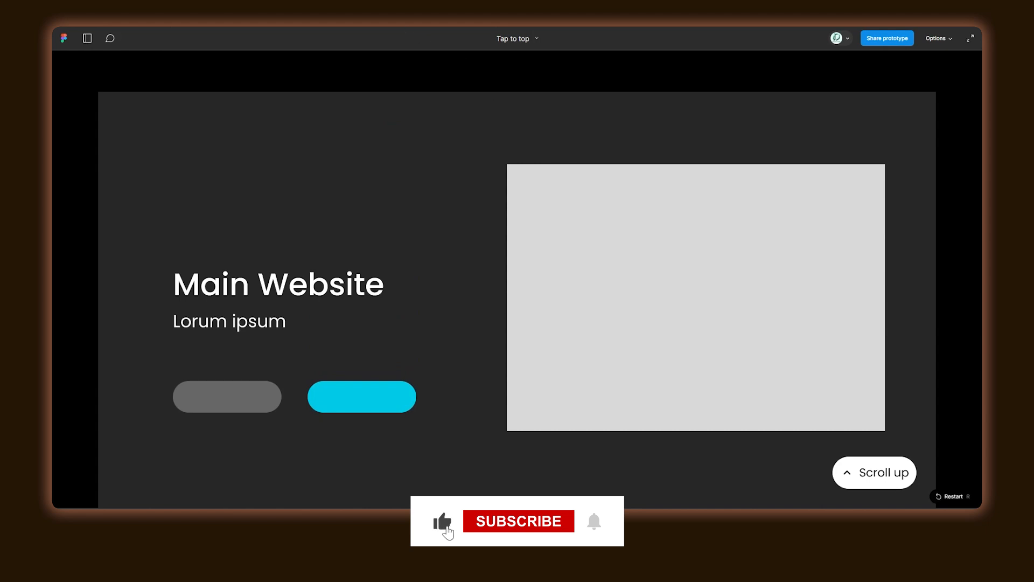